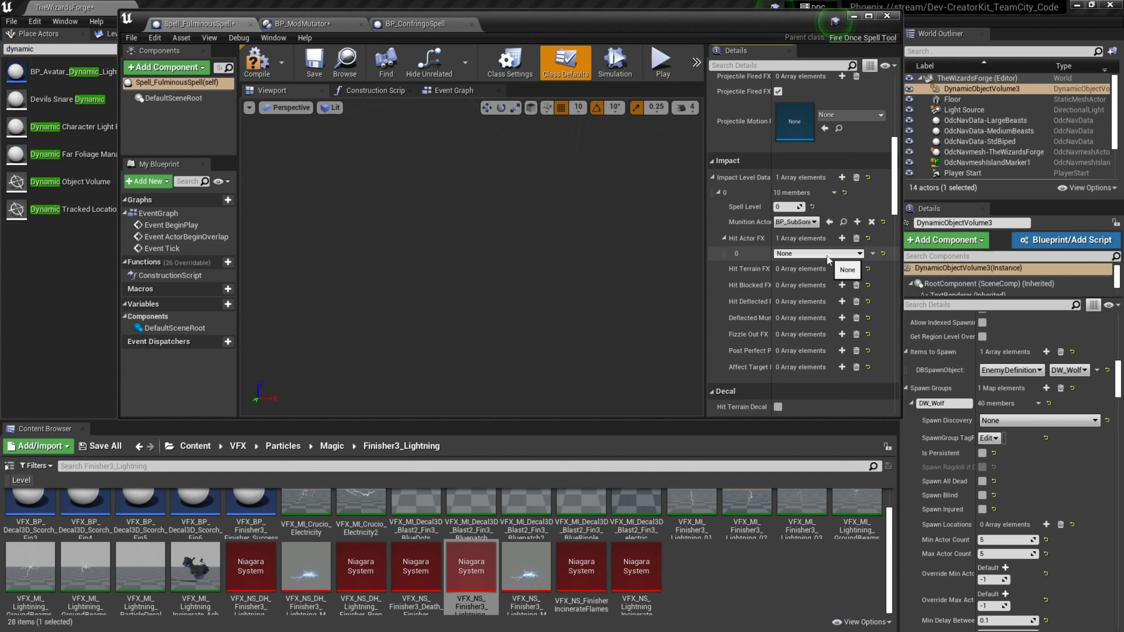
Set the Hit Actor FX entry to Niagara Vfx, assign it the selected Finisher3 lightning Niagara system, and save the blueprint
{"action": "left_click", "coordinate": [826, 259]}
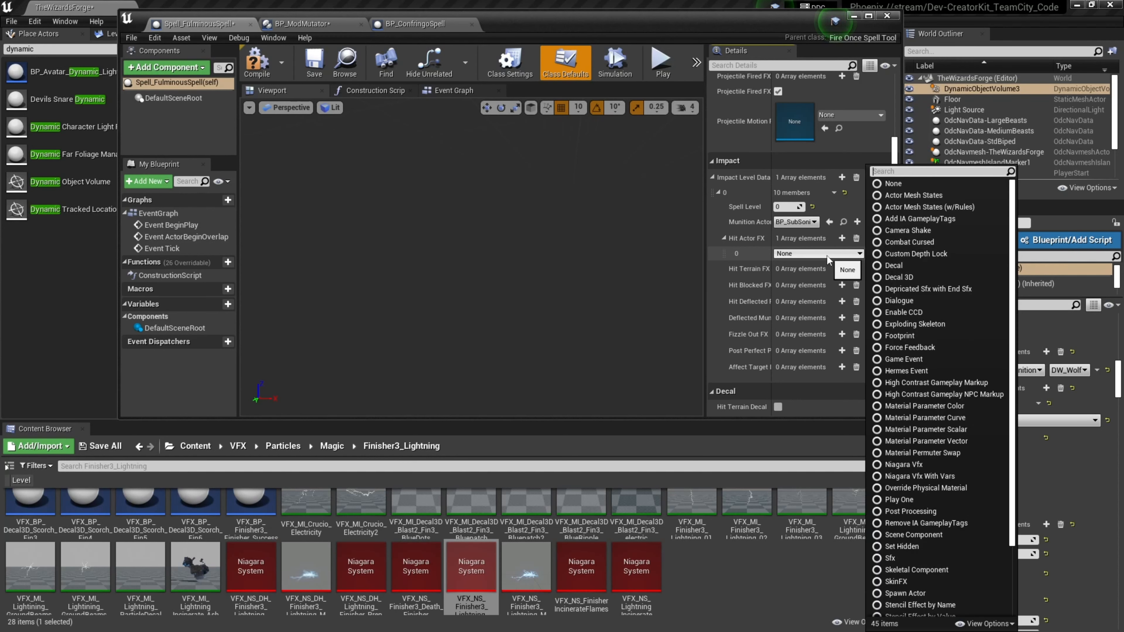
{"action": "type", "text": "niagra"}
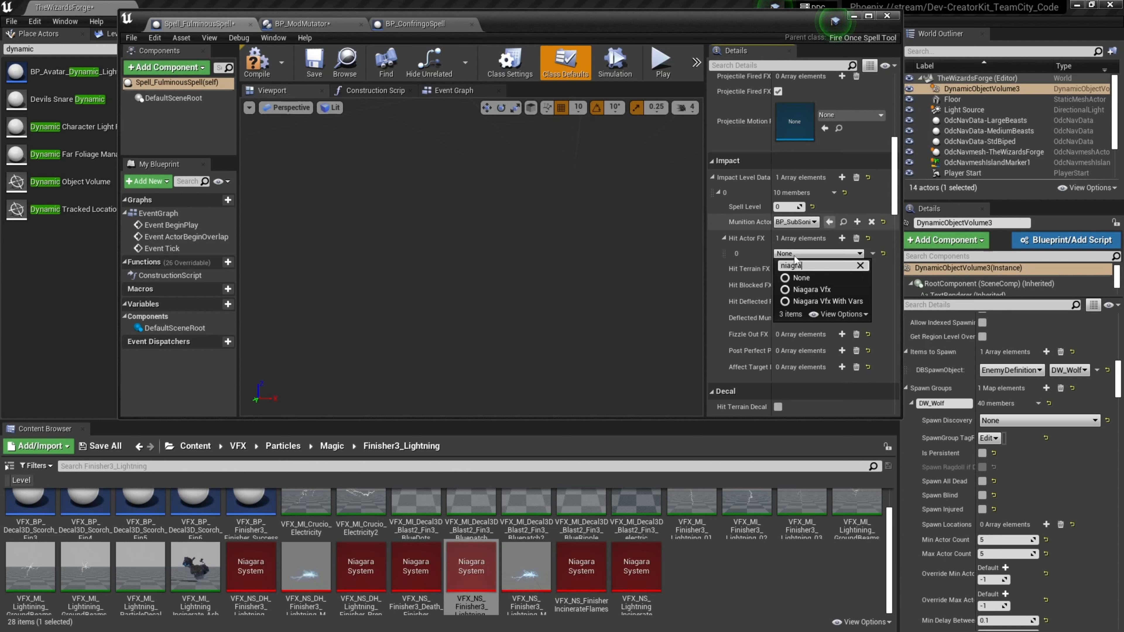
{"action": "left_click", "coordinate": [819, 290]}
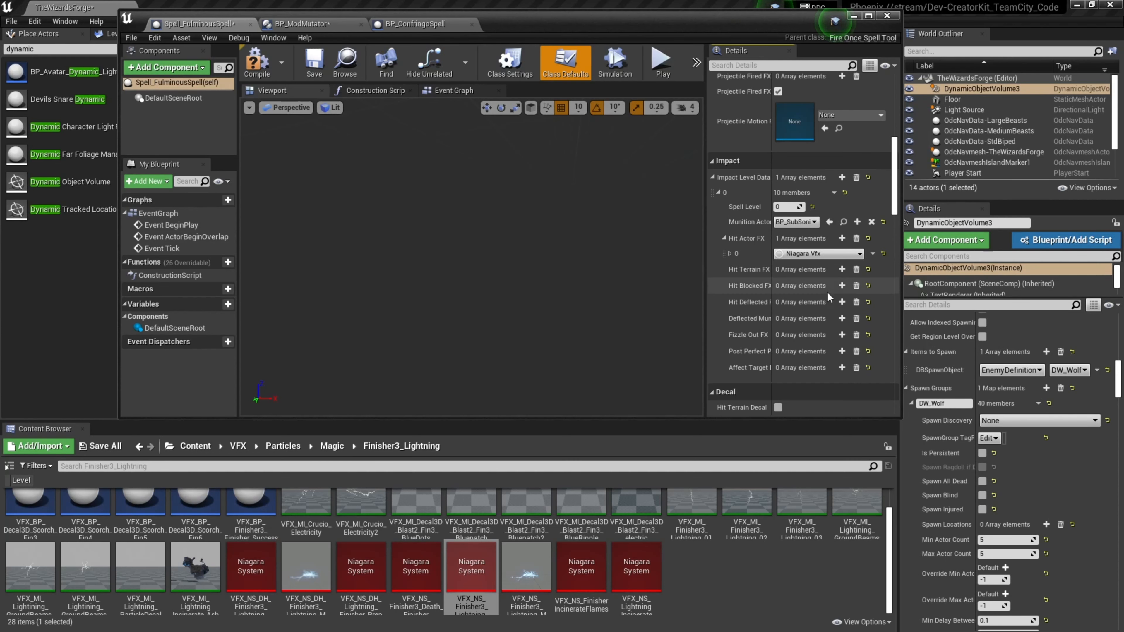
{"action": "left_click", "coordinate": [730, 254]}
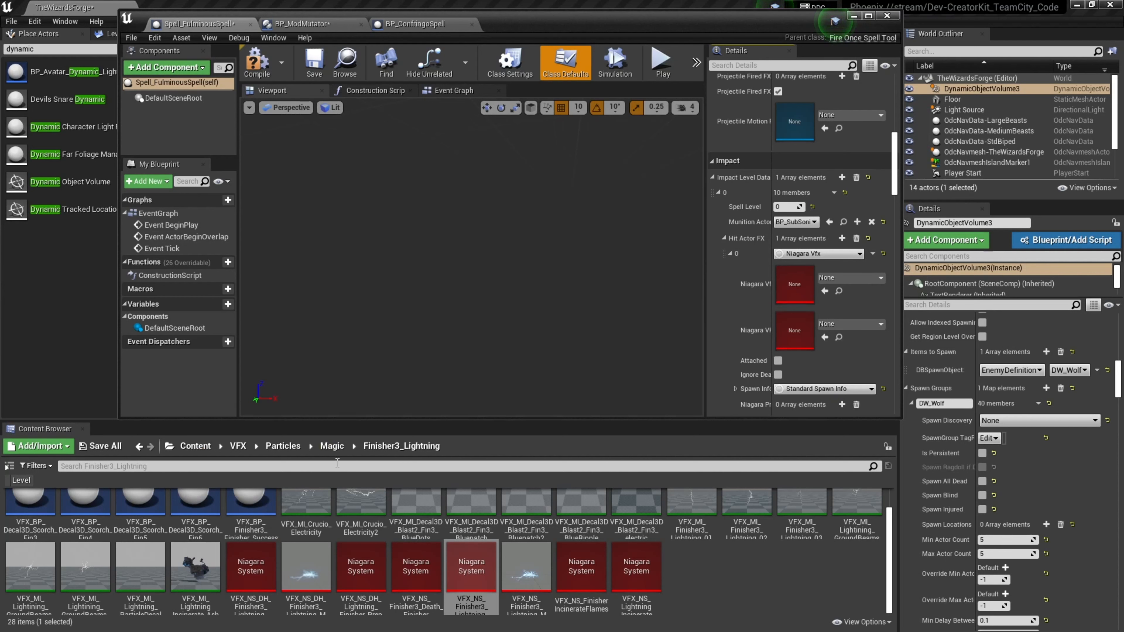
{"action": "mouse_move", "coordinate": [462, 574]}
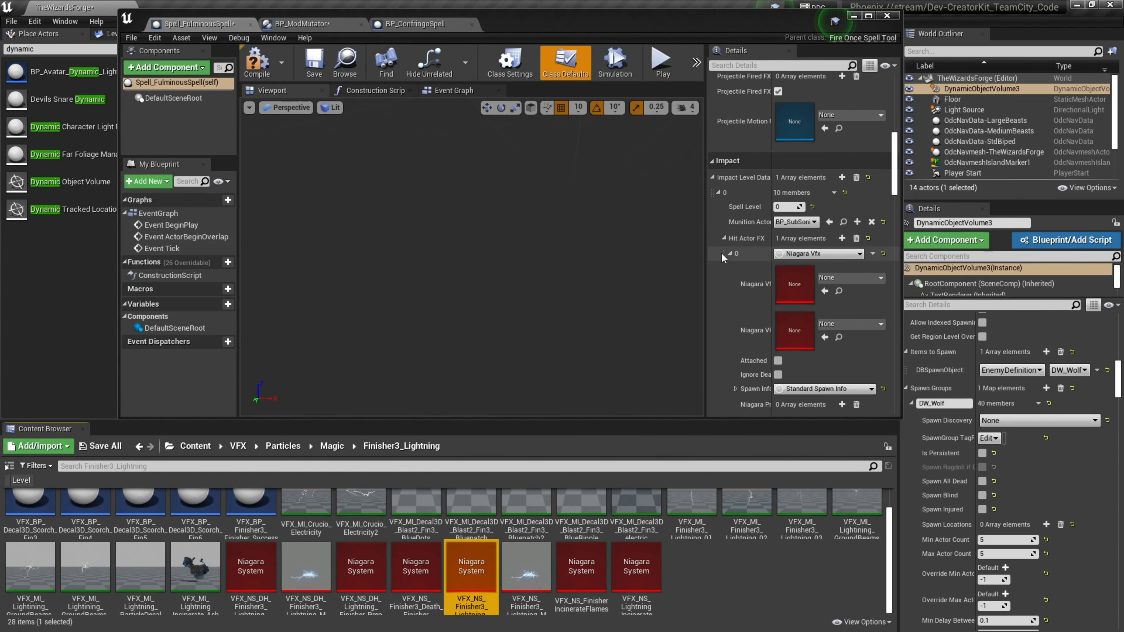
{"action": "left_click", "coordinate": [824, 294]}
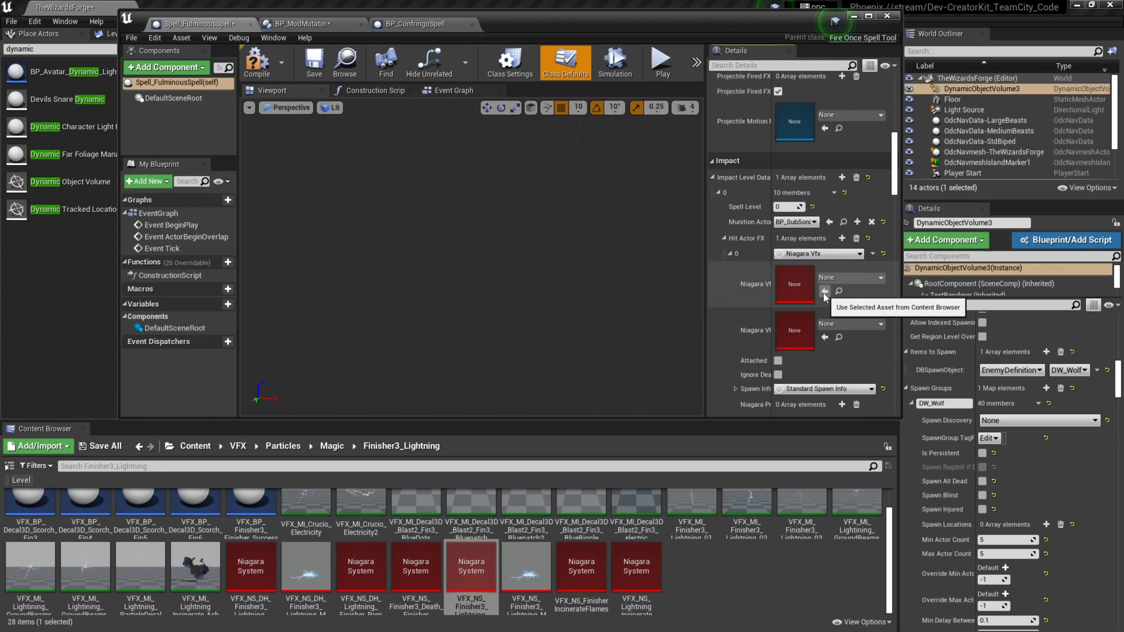
{"action": "left_click", "coordinate": [319, 69]}
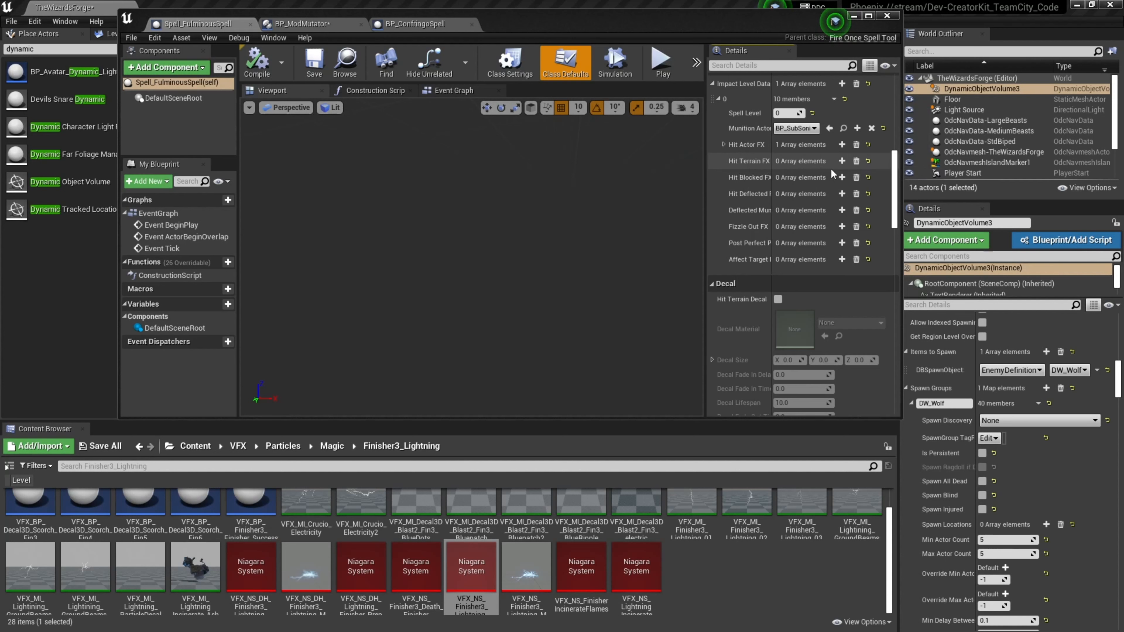
Add a Niagara Vfx entry to Hit Terrain FX using the selected Finisher3 lightning system, then compile and save the blueprint
{"action": "left_click", "coordinate": [842, 161]}
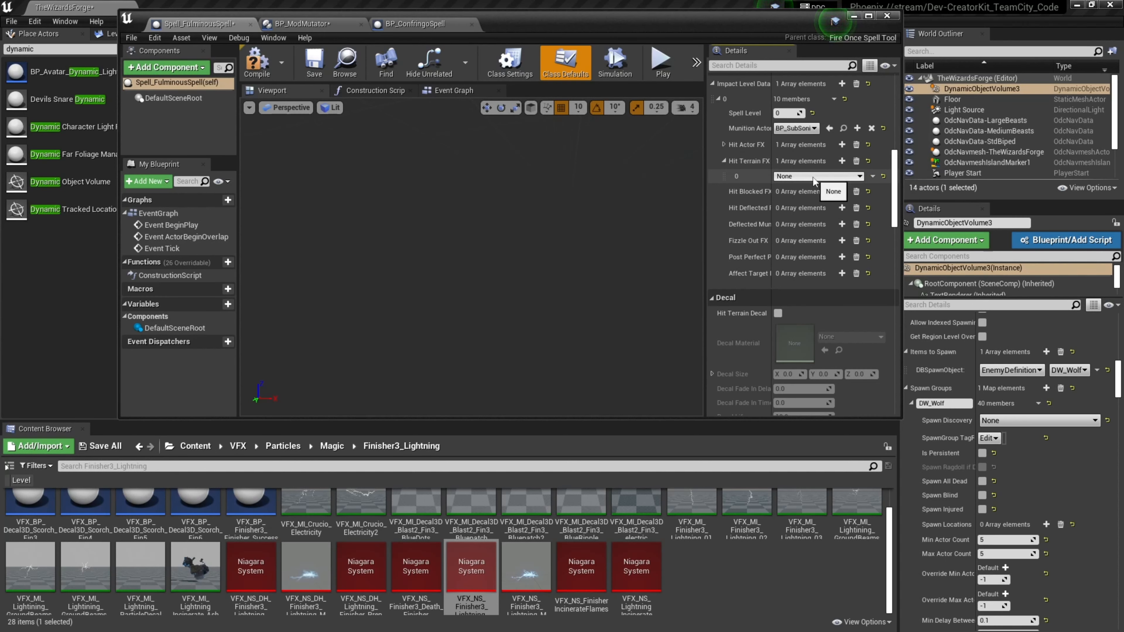
{"action": "left_click", "coordinate": [818, 177]}
{"action": "type", "text": "niagra"}
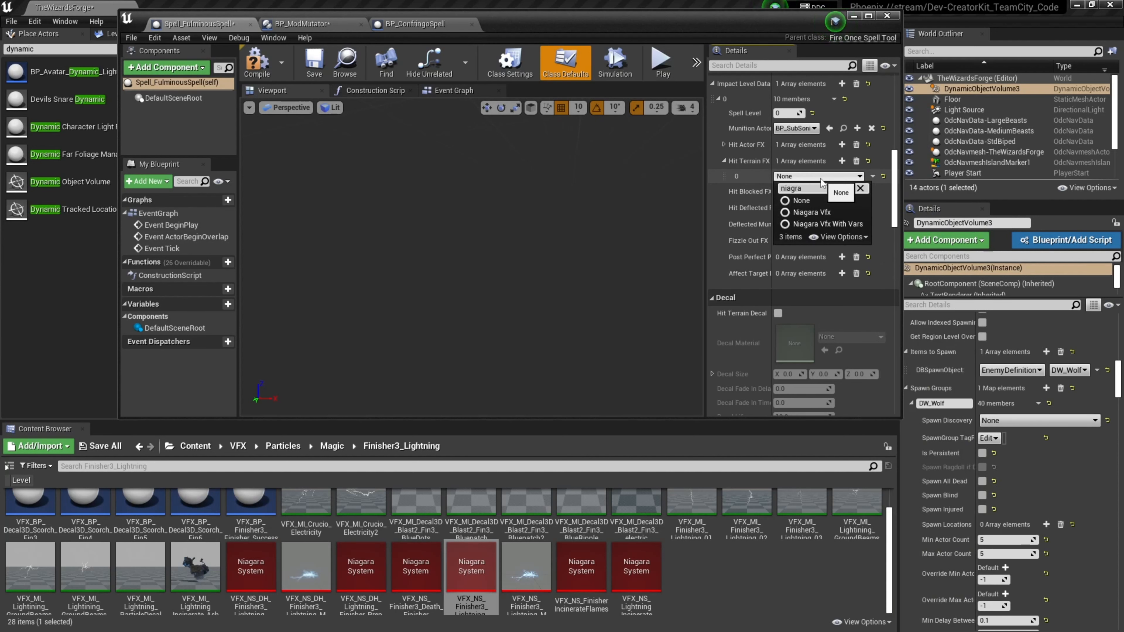
{"action": "left_click", "coordinate": [836, 214]}
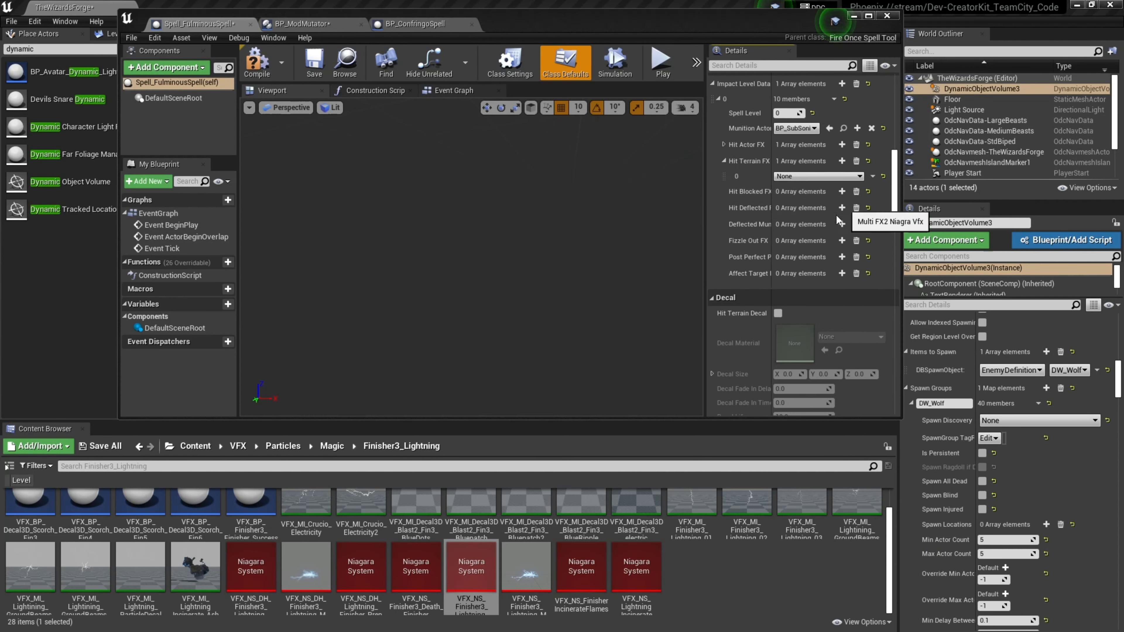
{"action": "left_click", "coordinate": [729, 176]}
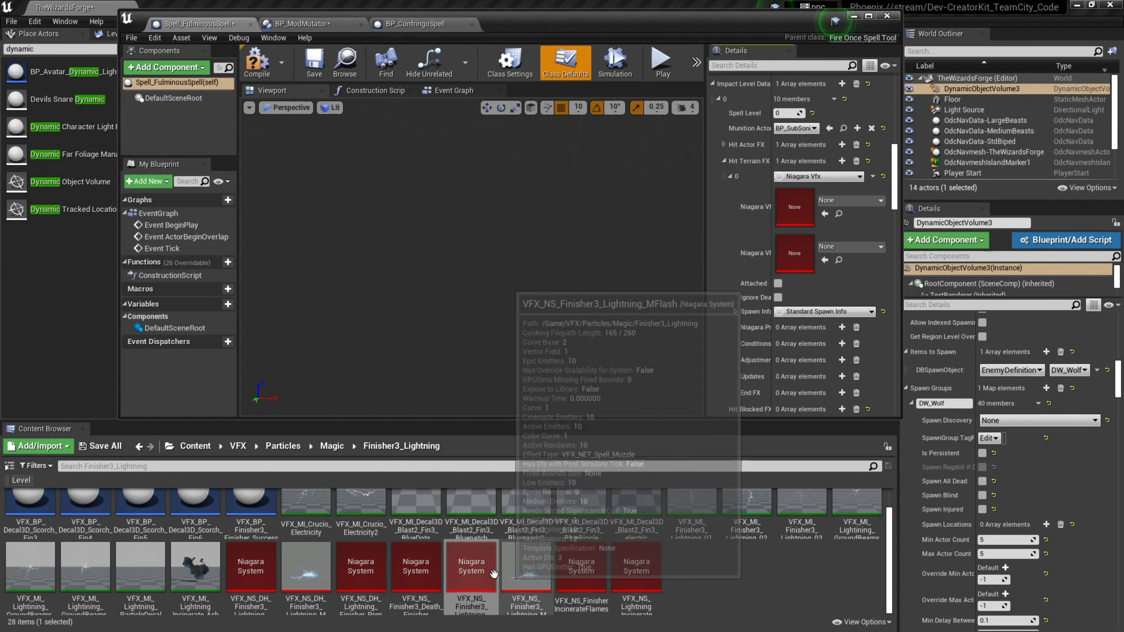
{"action": "left_click", "coordinate": [824, 213]}
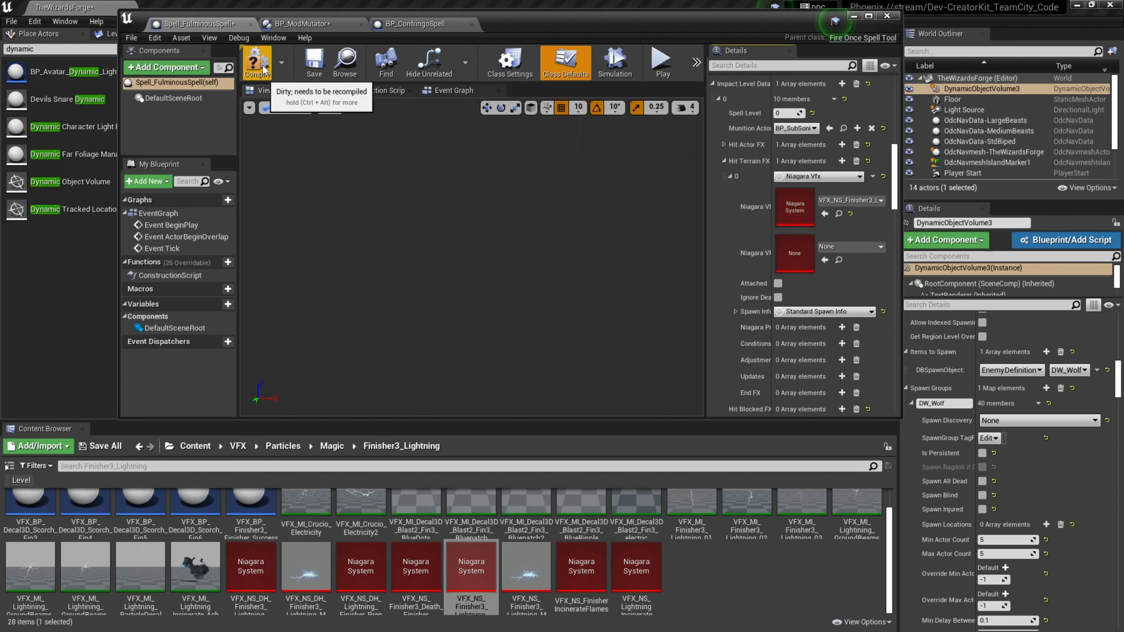
{"action": "left_click", "coordinate": [277, 71]}
{"action": "left_click", "coordinate": [315, 67]}
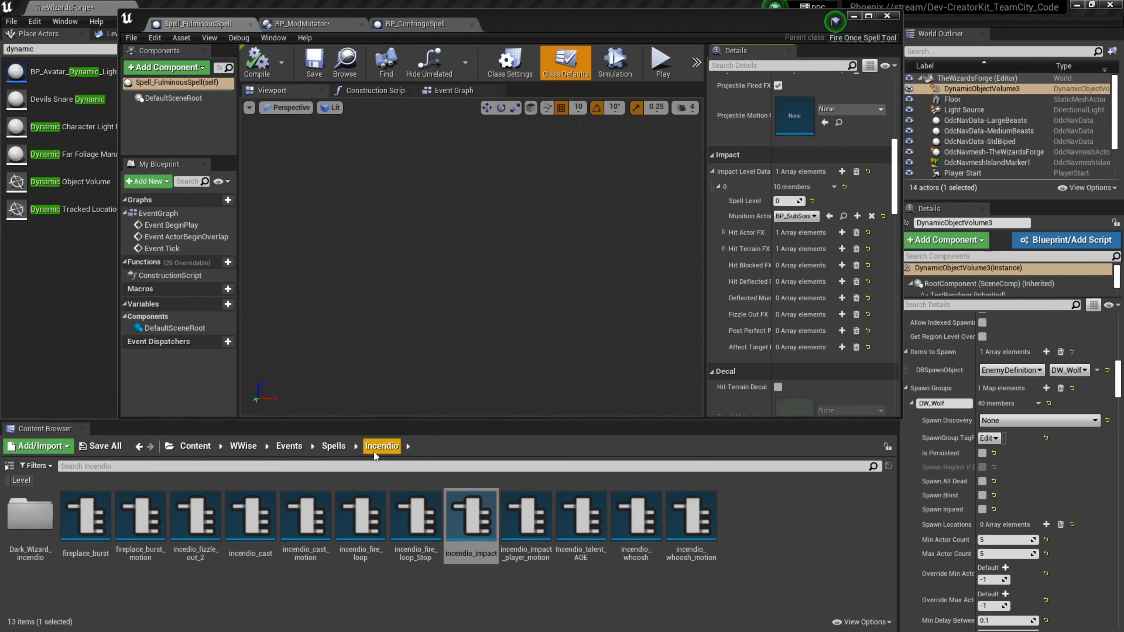
Add a second Hit Actor FX entry of type Sfx and assign it the selected incendio_impact sound event
{"action": "left_click", "coordinate": [724, 232]}
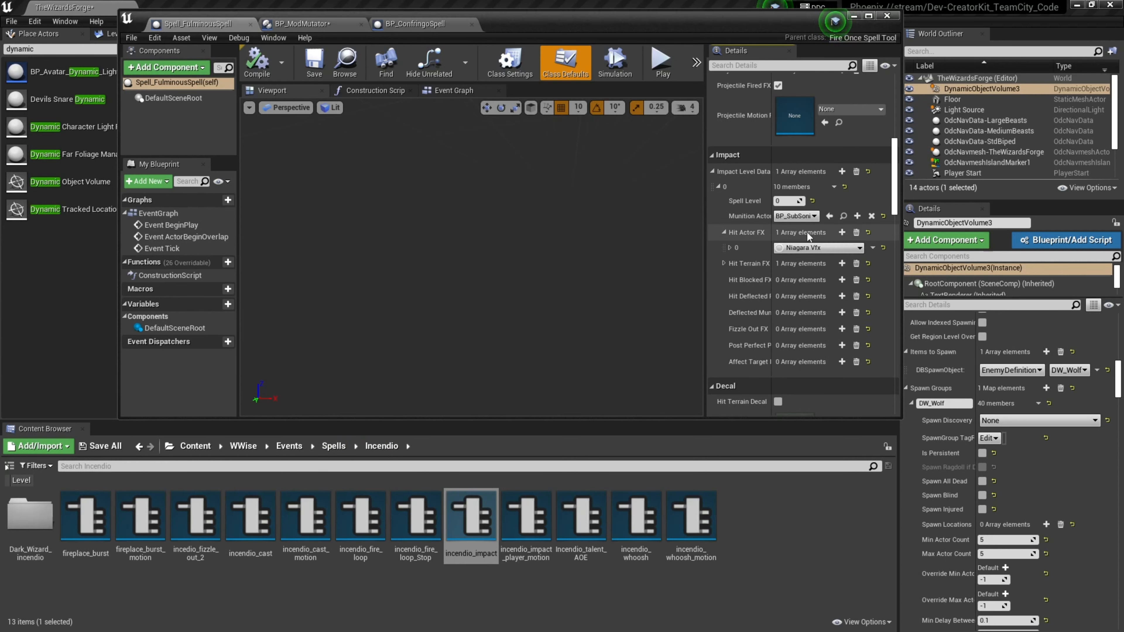
{"action": "left_click", "coordinate": [842, 232]}
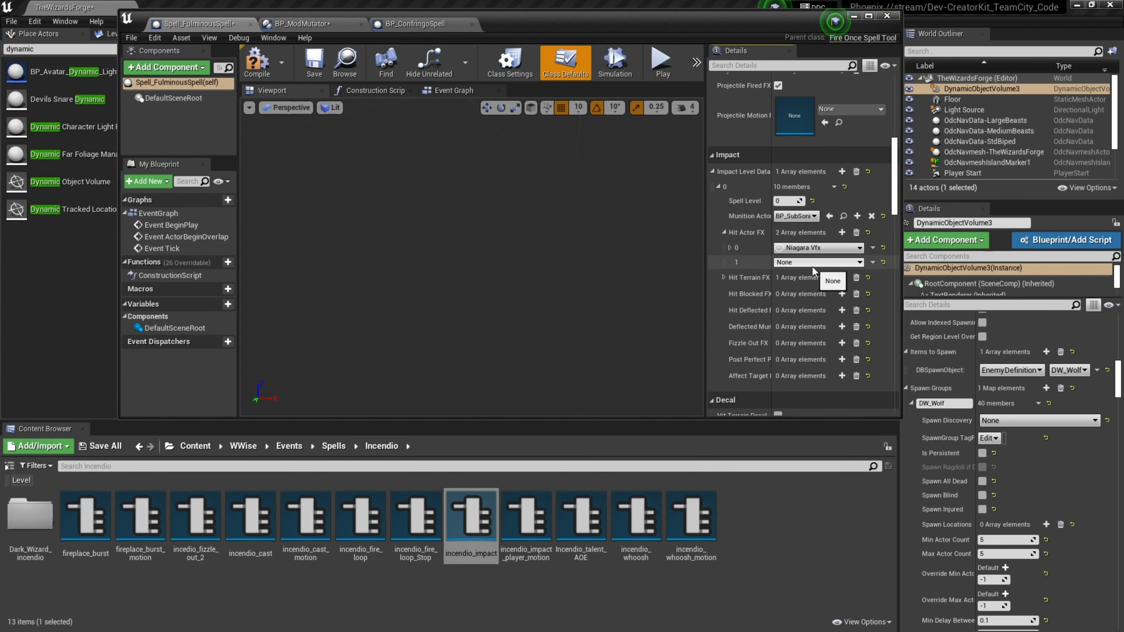
{"action": "left_click", "coordinate": [812, 266]}
{"action": "type", "text": "sfx"}
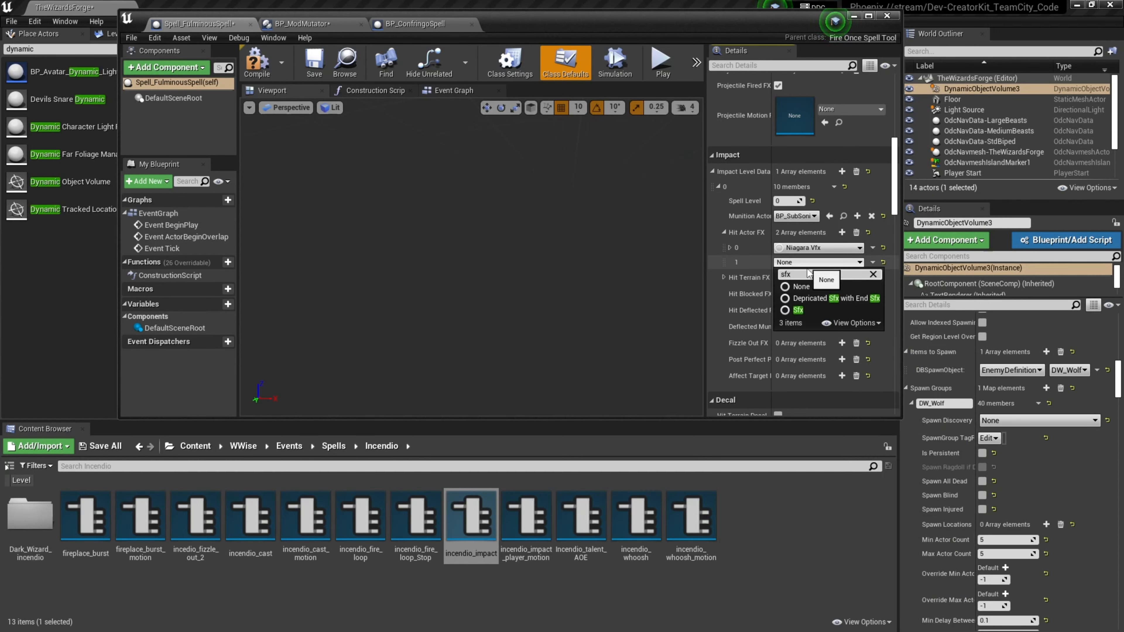
{"action": "left_click", "coordinate": [807, 306]}
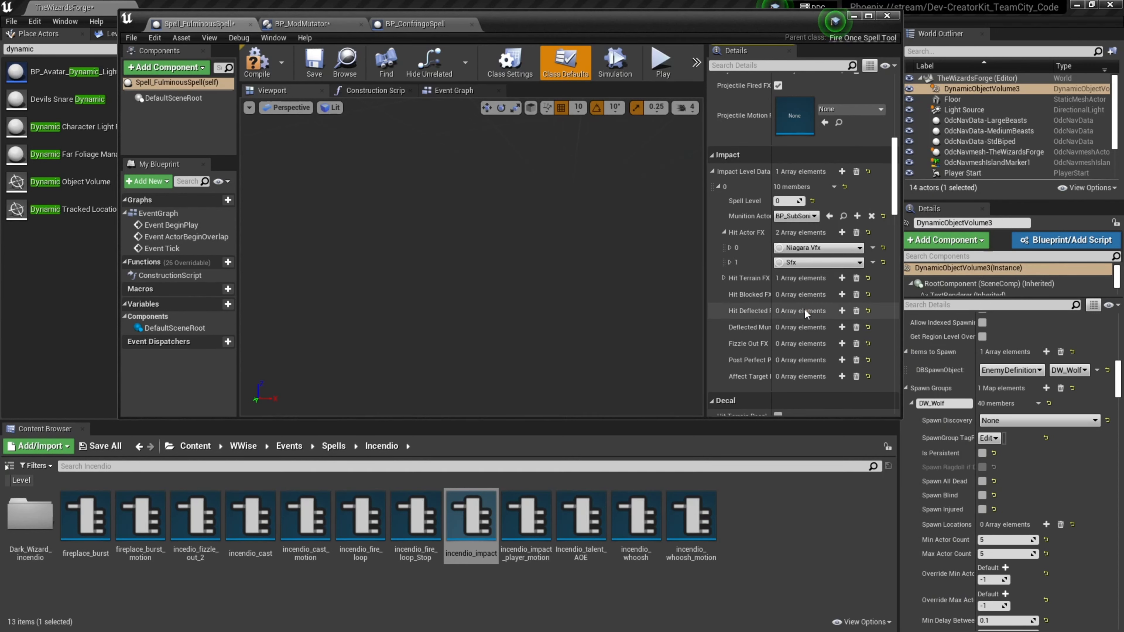
{"action": "left_click", "coordinate": [729, 261]}
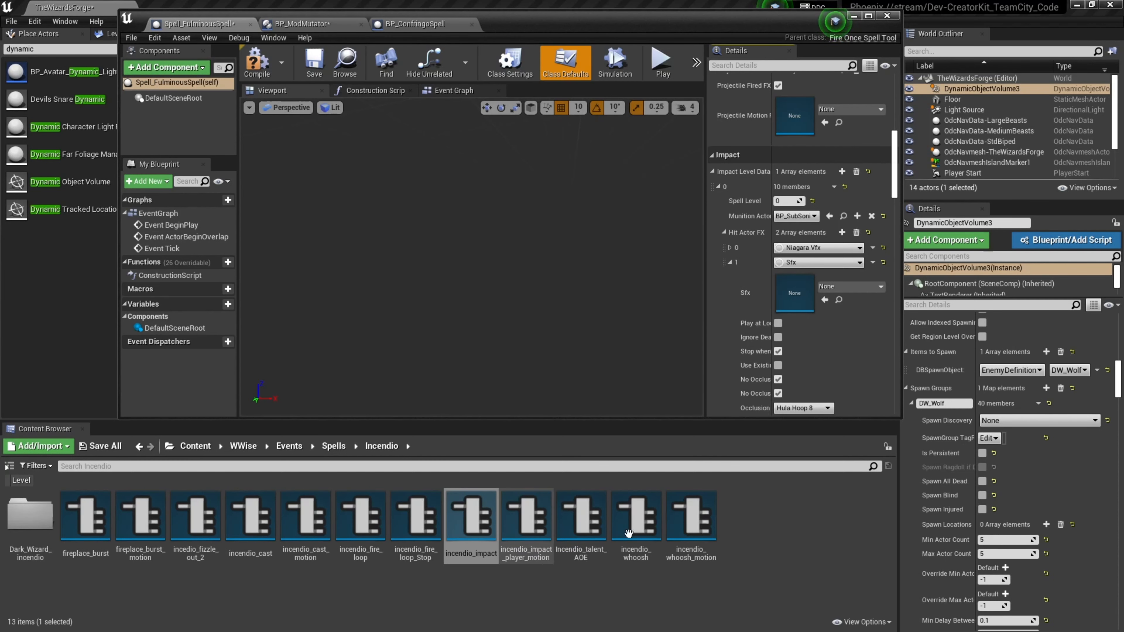
{"action": "left_click", "coordinate": [824, 301]}
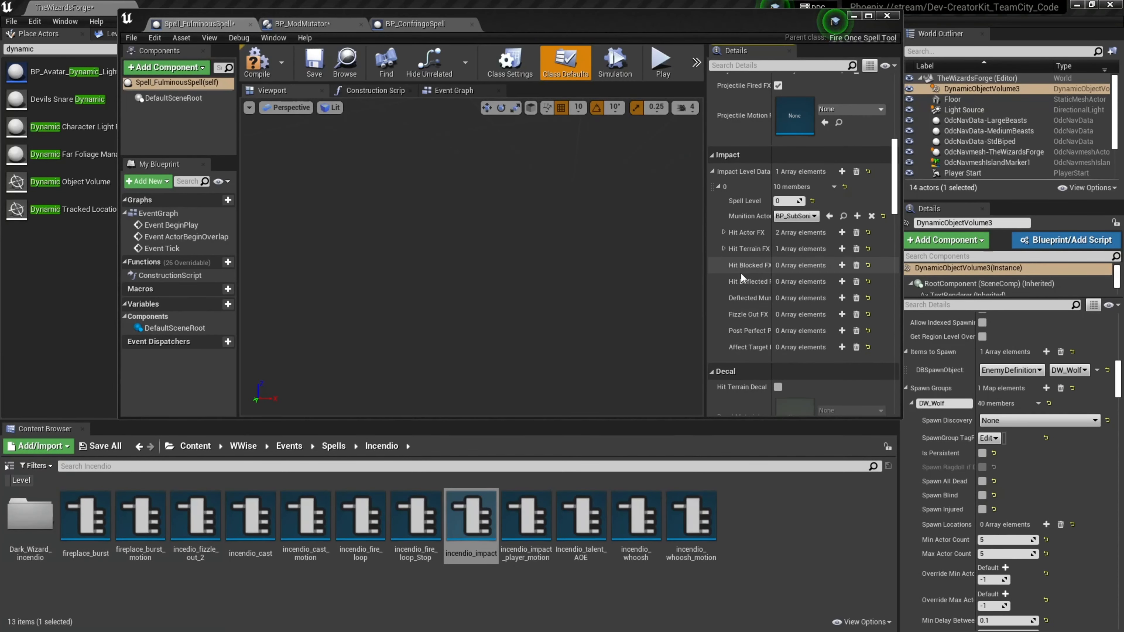
Add an Sfx entry with the incendio_impact sound event to Hit Terrain FX and save the spell blueprint
{"action": "left_click", "coordinate": [723, 249]}
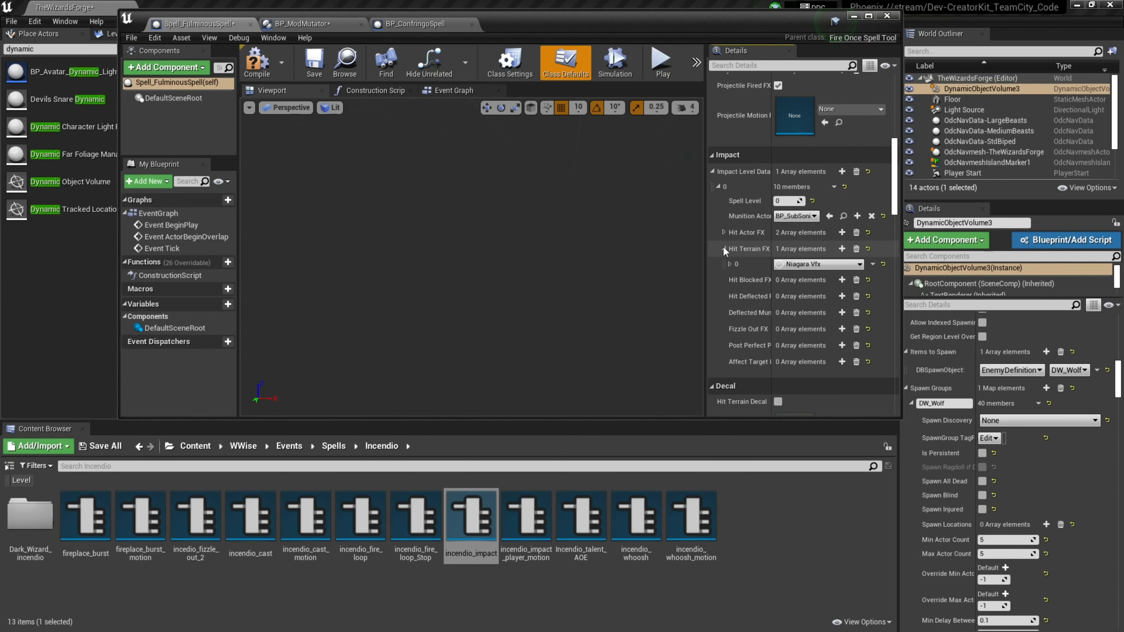
{"action": "left_click", "coordinate": [841, 249]}
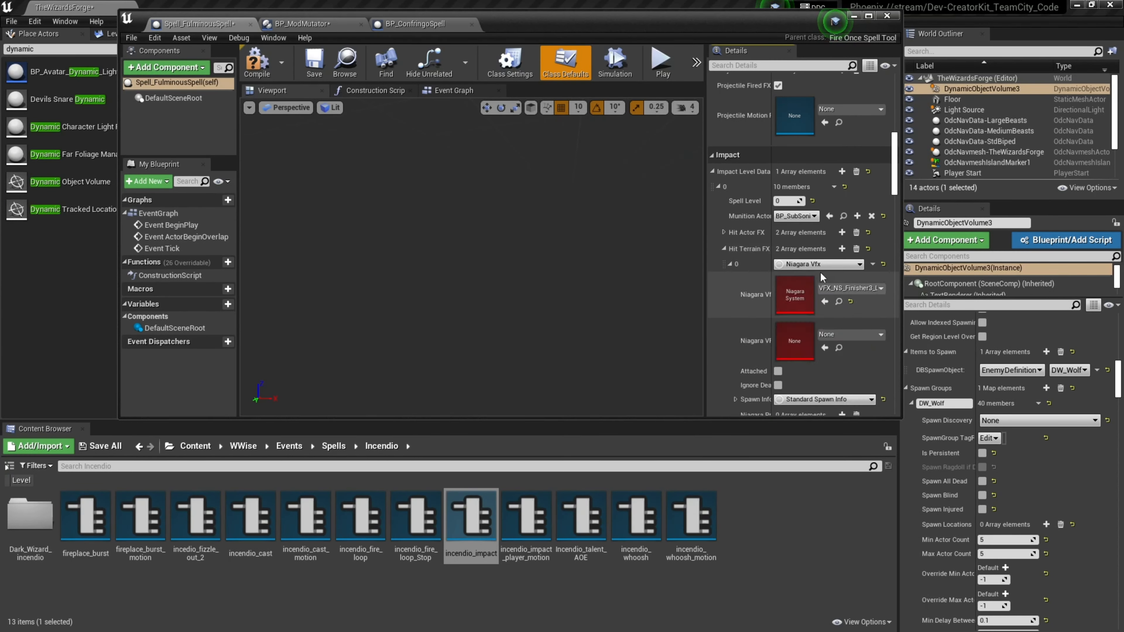
{"action": "left_click", "coordinate": [730, 264]}
{"action": "left_click", "coordinate": [789, 278]}
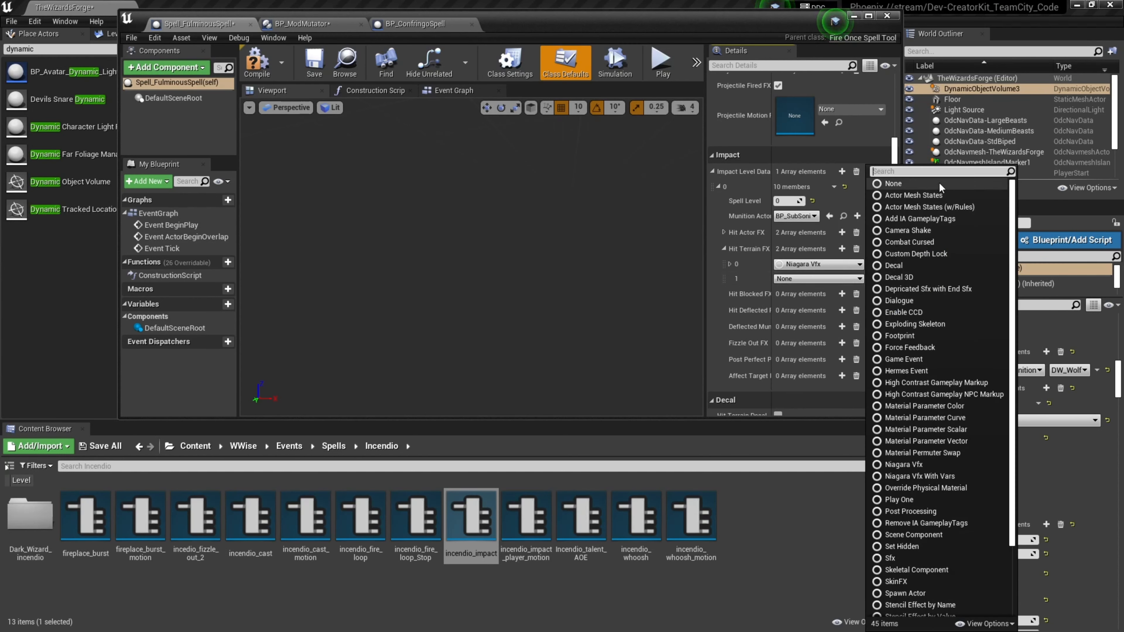
{"action": "type", "text": "sfx"}
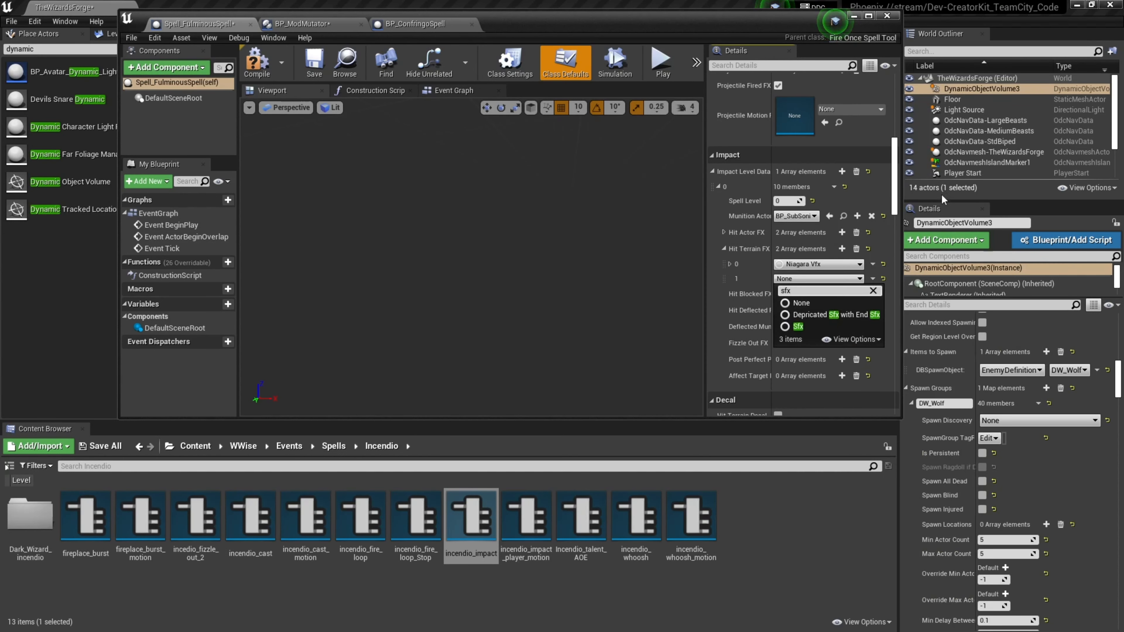
{"action": "left_click", "coordinate": [835, 327]}
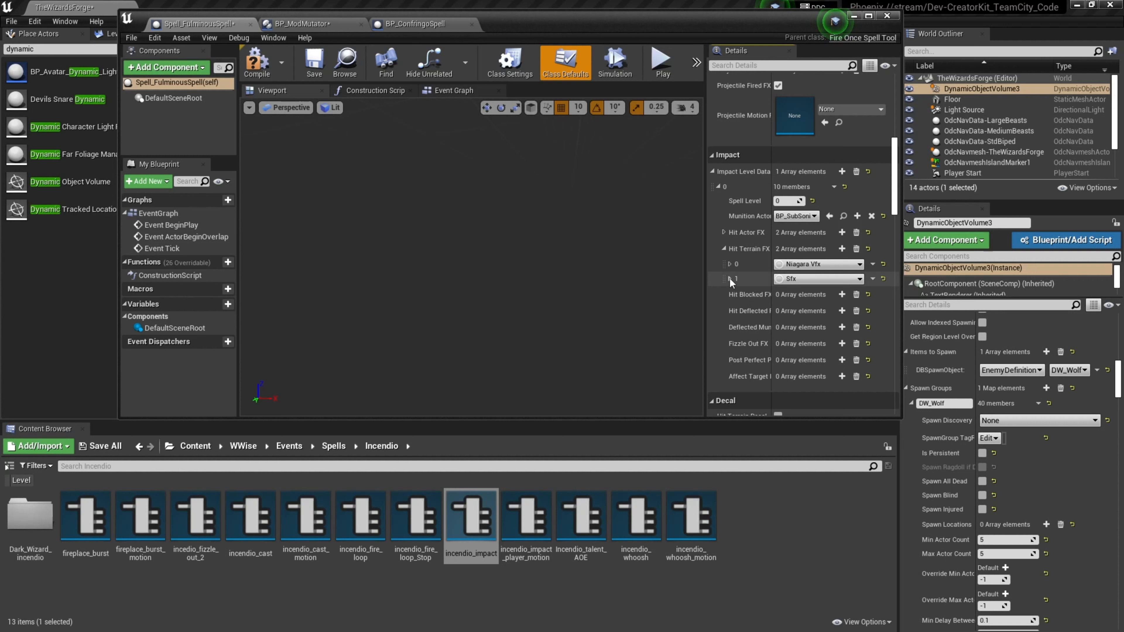
{"action": "left_click", "coordinate": [730, 278]}
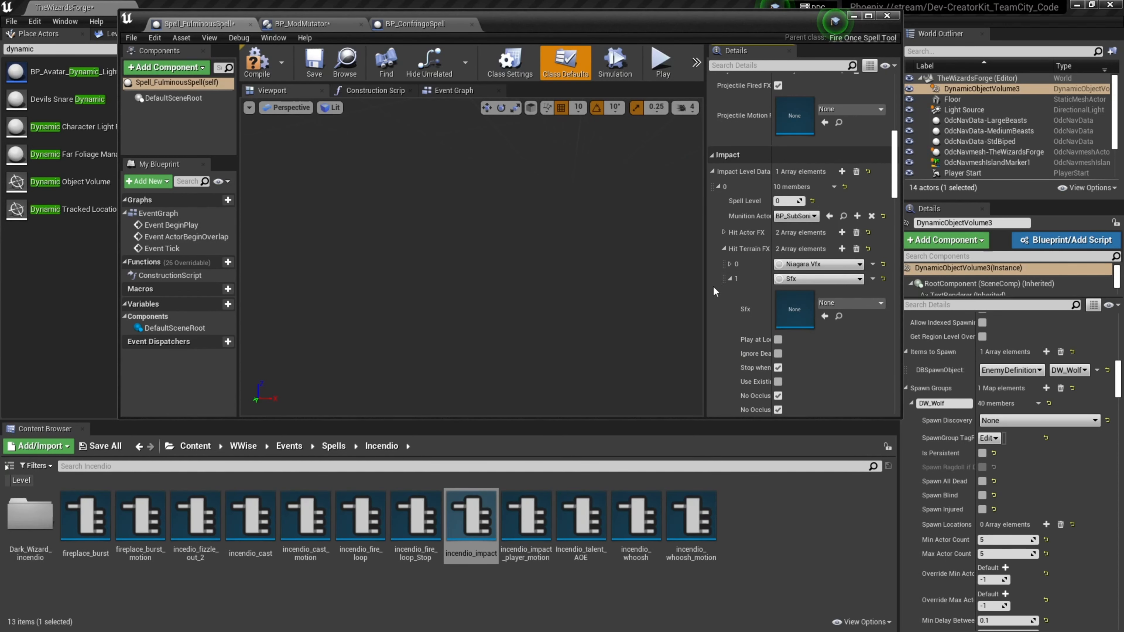
{"action": "left_click", "coordinate": [824, 316]}
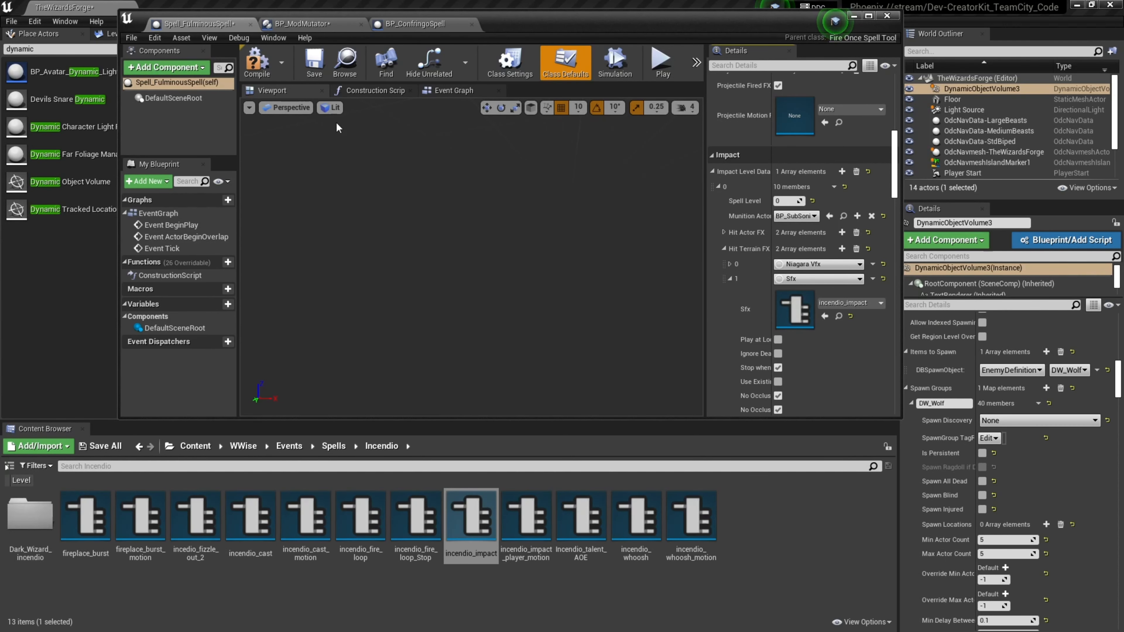
{"action": "left_click", "coordinate": [312, 64]}
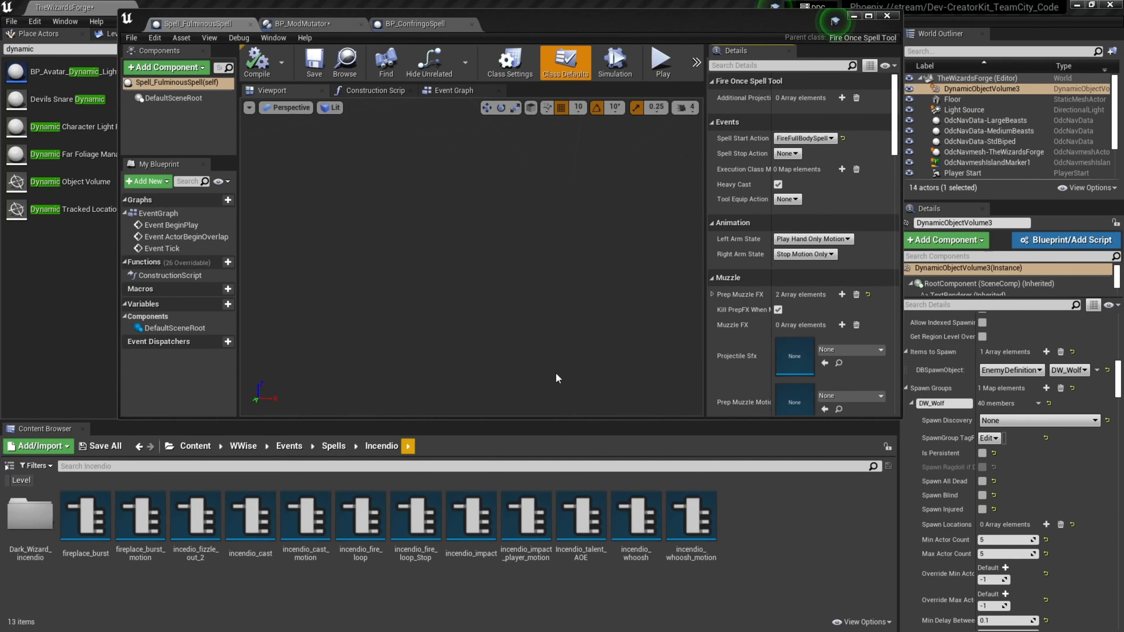
{"action": "scroll", "coordinate": [799, 185], "scroll_direction": "down", "scroll_amount": 10}
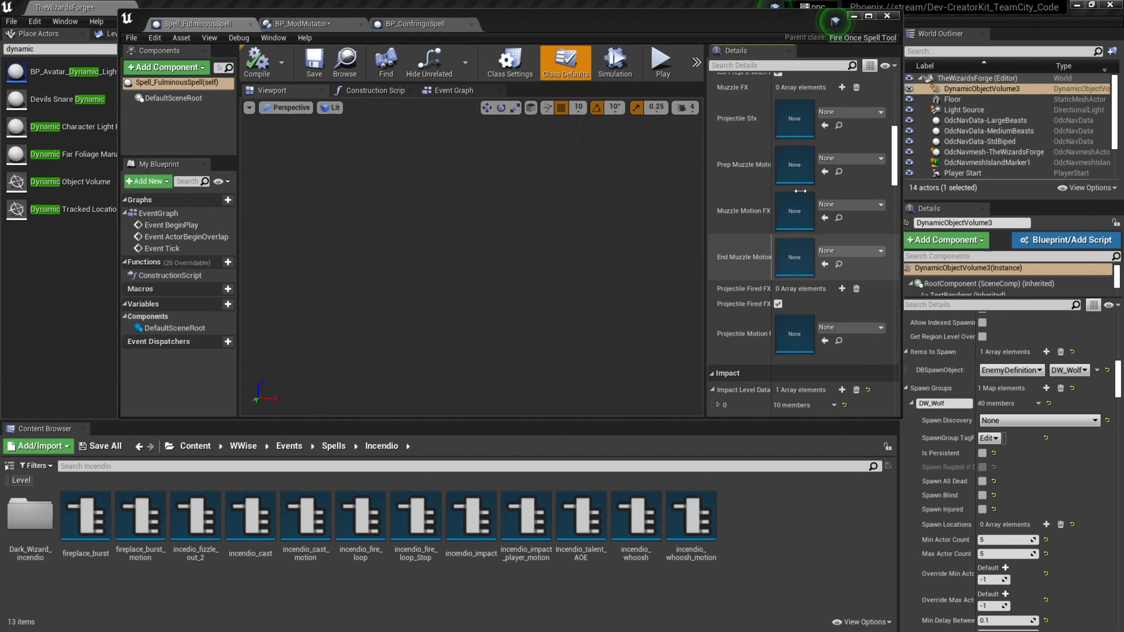
{"action": "scroll", "coordinate": [748, 203], "scroll_direction": "down", "scroll_amount": 5}
{"action": "scroll", "coordinate": [777, 349], "scroll_direction": "up", "scroll_amount": 15}
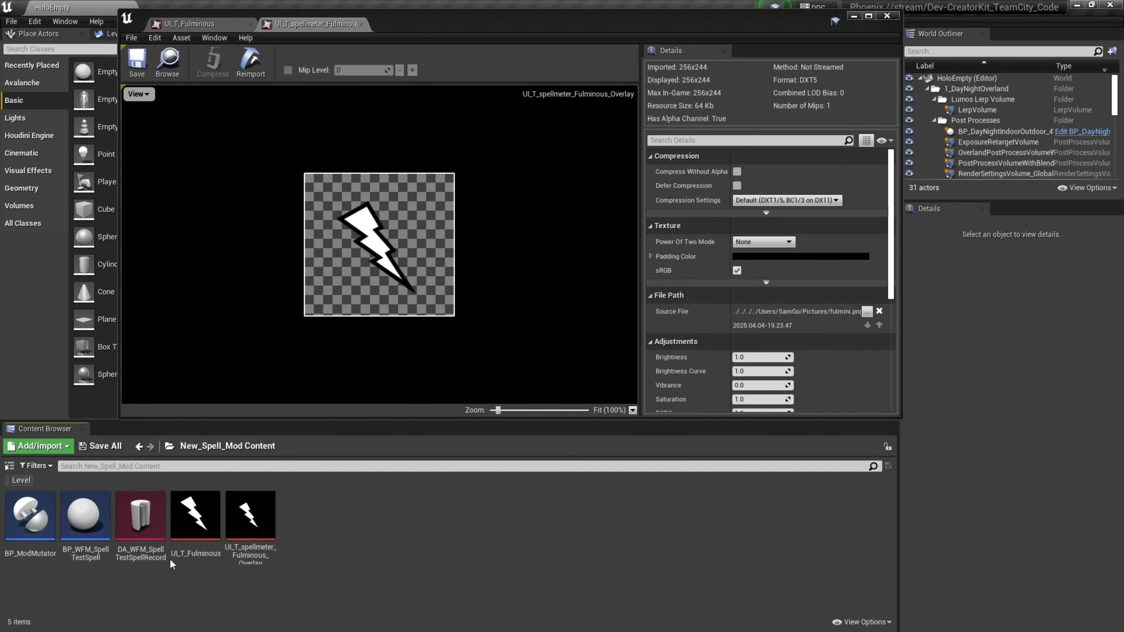
Create a data table with the IconInfo row structure in New_Spell_Mod Content and name it DT_FulminousSpellIcons
{"action": "mouse_move", "coordinate": [196, 512]}
{"action": "right_click", "coordinate": [309, 531]}
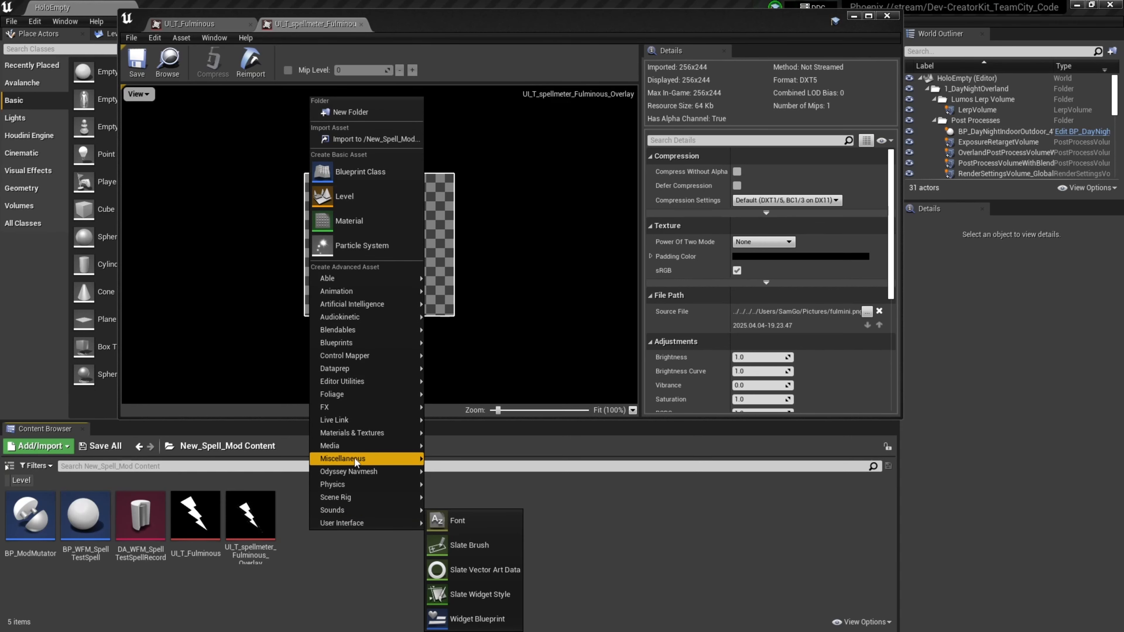
{"action": "mouse_move", "coordinate": [354, 462]}
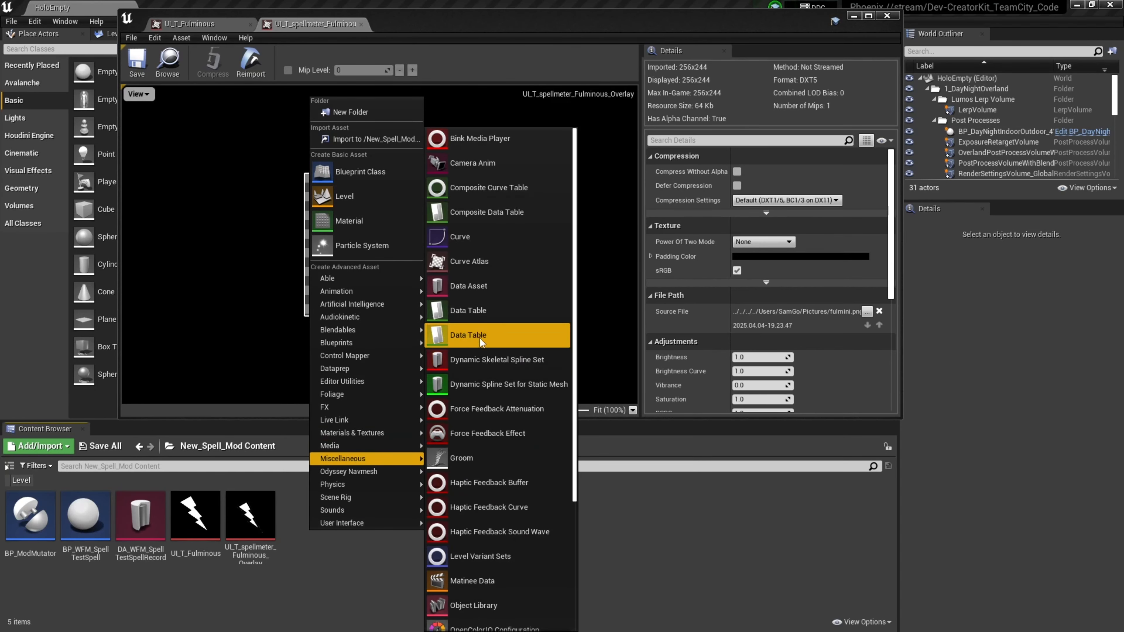
{"action": "left_click", "coordinate": [486, 313]}
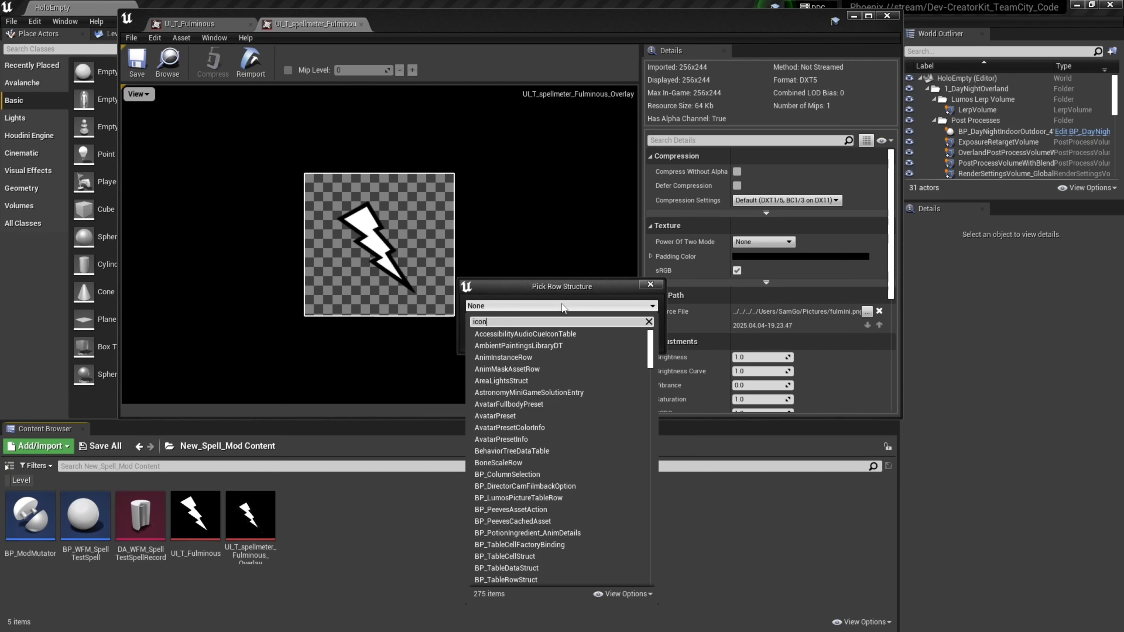
{"action": "type", "text": "icon"}
{"action": "left_click", "coordinate": [520, 367]}
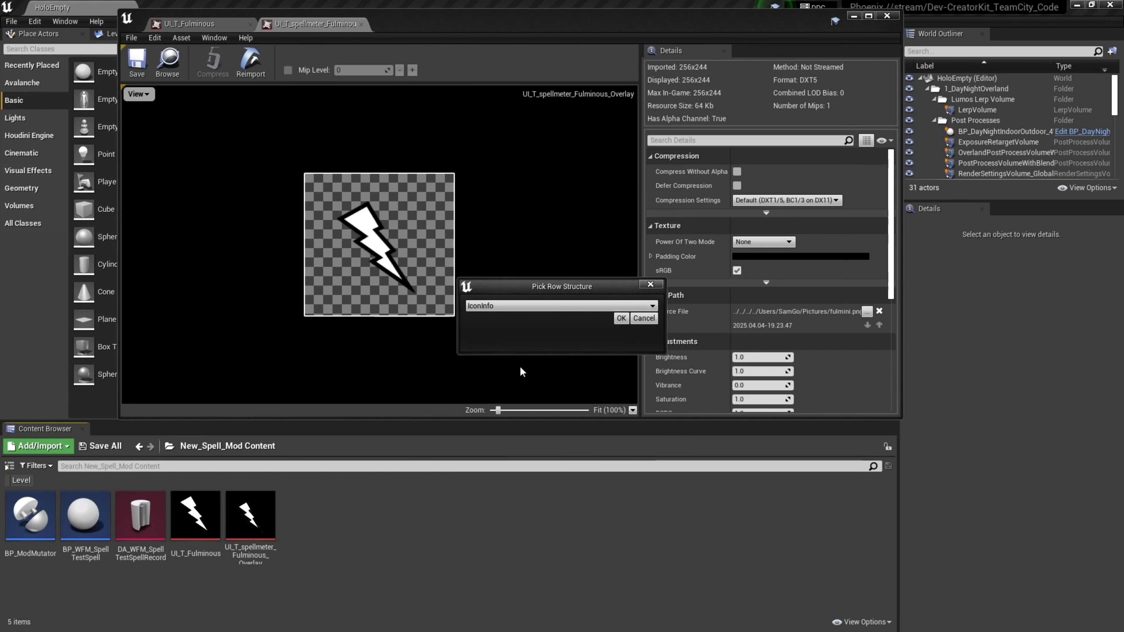
{"action": "left_click", "coordinate": [621, 318]}
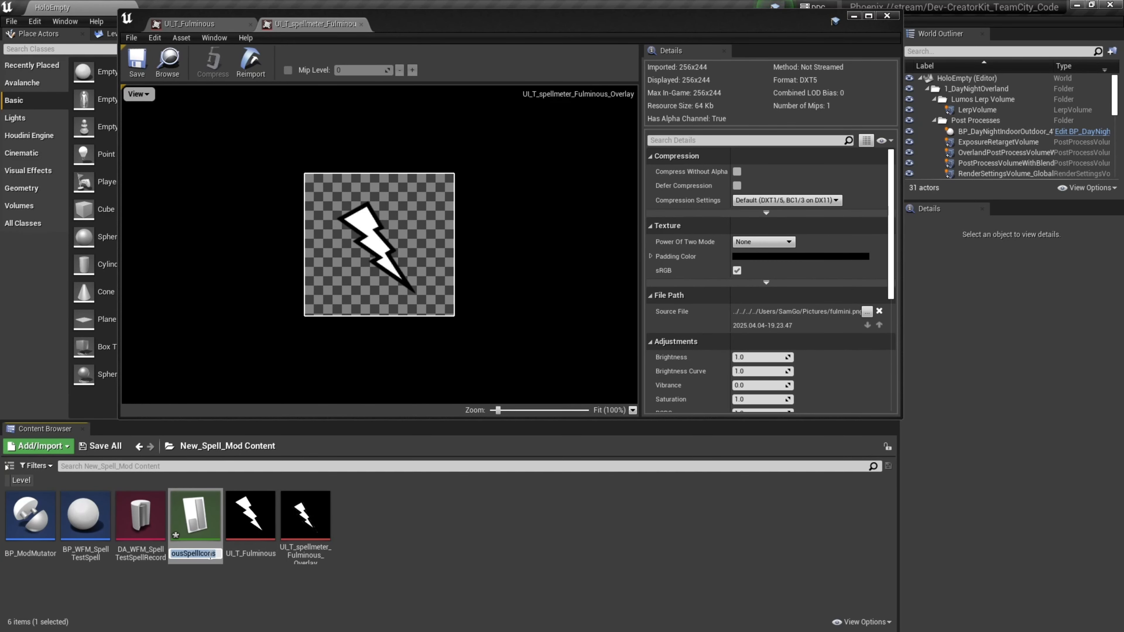
{"action": "left_click", "coordinate": [211, 556]}
{"action": "left_click", "coordinate": [258, 592]}
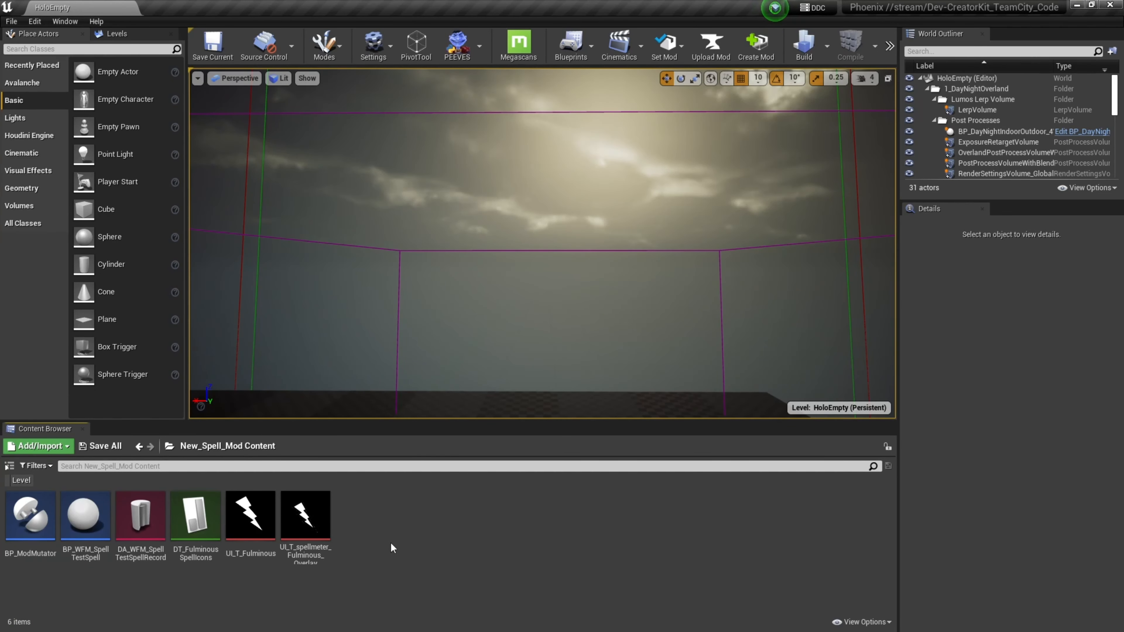
Open the DT_FulminousSpellIcons data table and add a row named Fulminous
{"action": "double_click", "coordinate": [186, 533]}
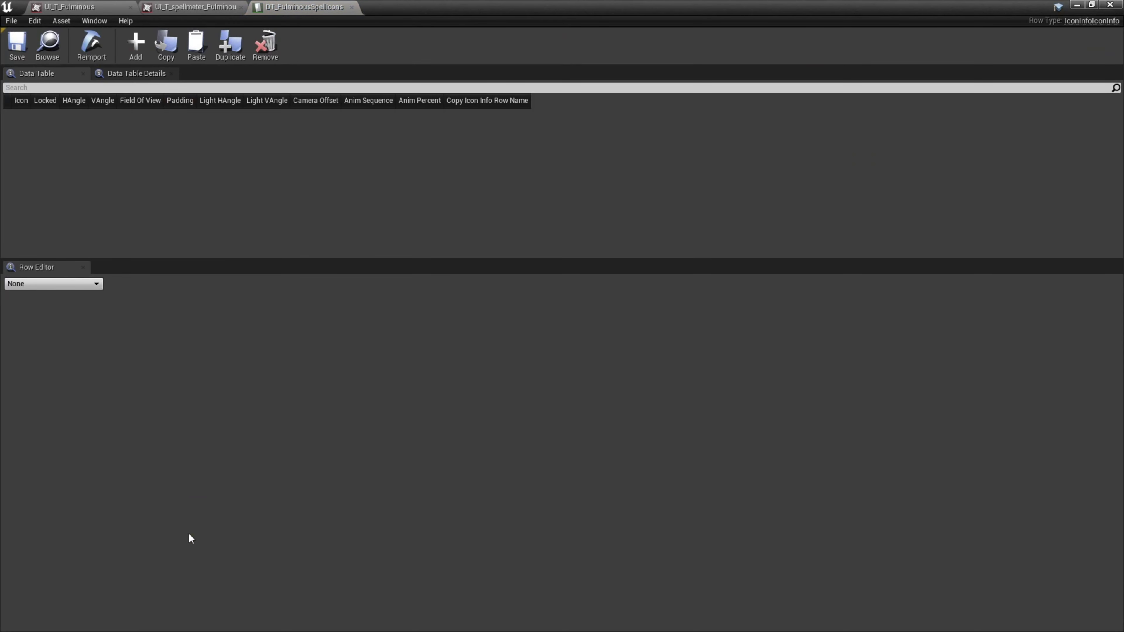
{"action": "left_click", "coordinate": [131, 50]}
{"action": "double_click", "coordinate": [35, 115]}
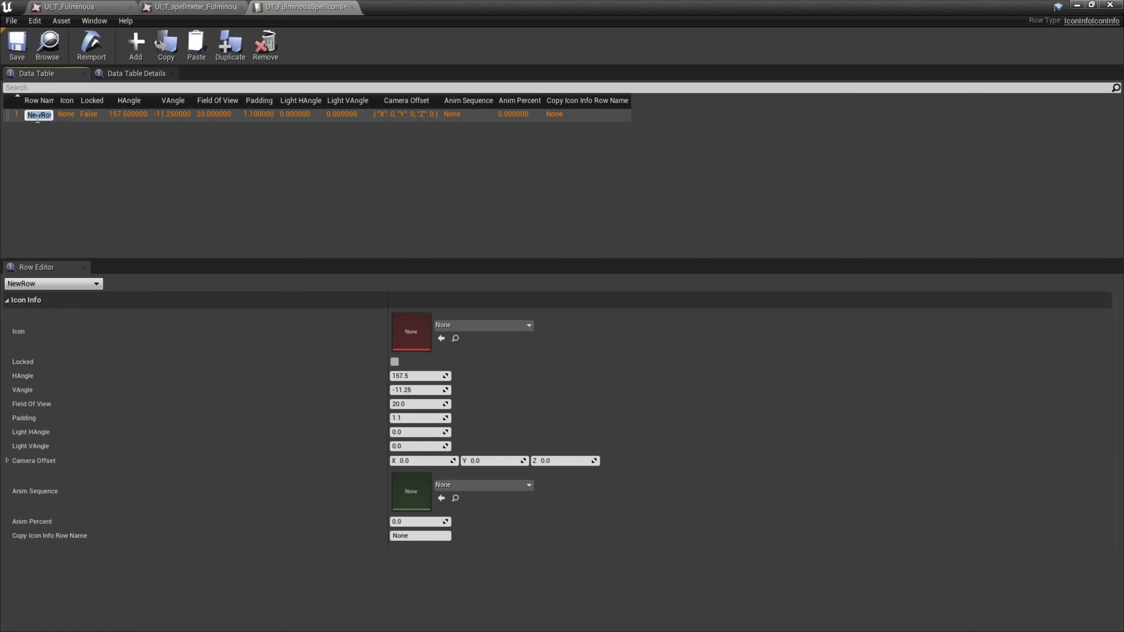
{"action": "key", "text": "Return"}
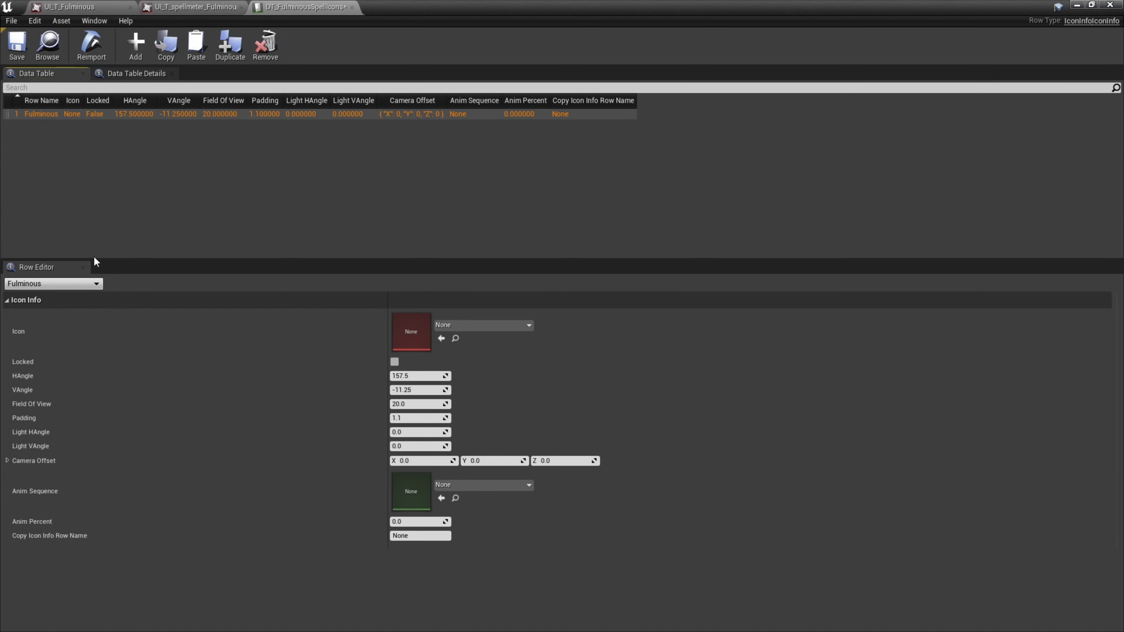
Assign the UI_T_Fulminous texture as the Fulminous row's icon and save the data table
{"action": "left_click_drag", "start_coordinate": [601, 29], "coordinate": [647, 49]}
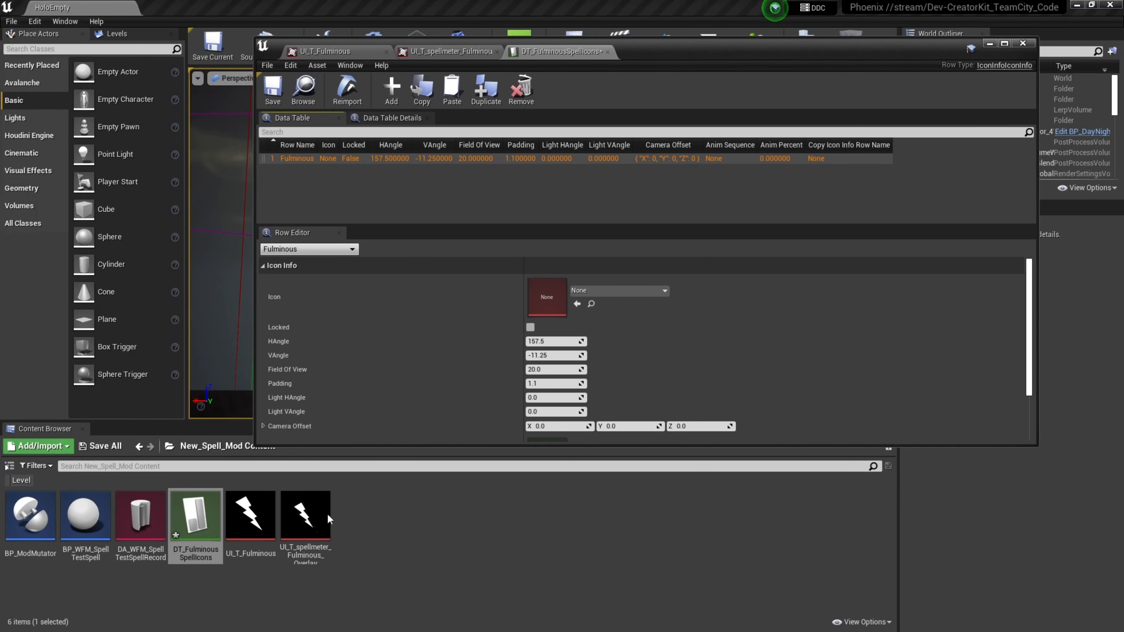
{"action": "left_click_drag", "start_coordinate": [242, 530], "coordinate": [575, 306]}
{"action": "left_click", "coordinate": [576, 305]}
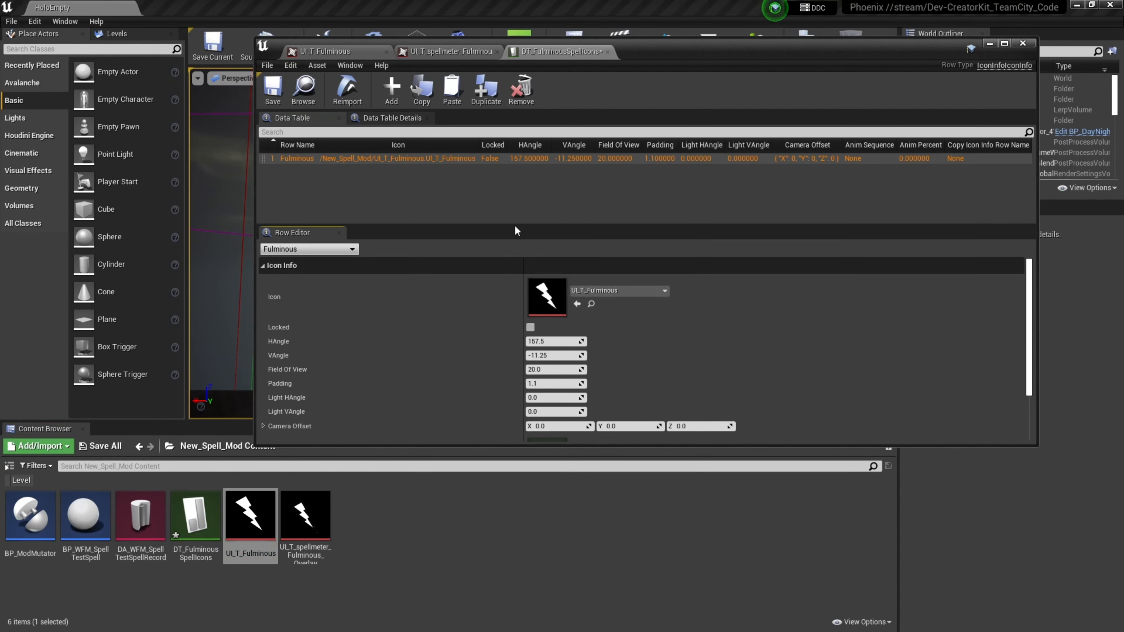
{"action": "left_click", "coordinate": [273, 89]}
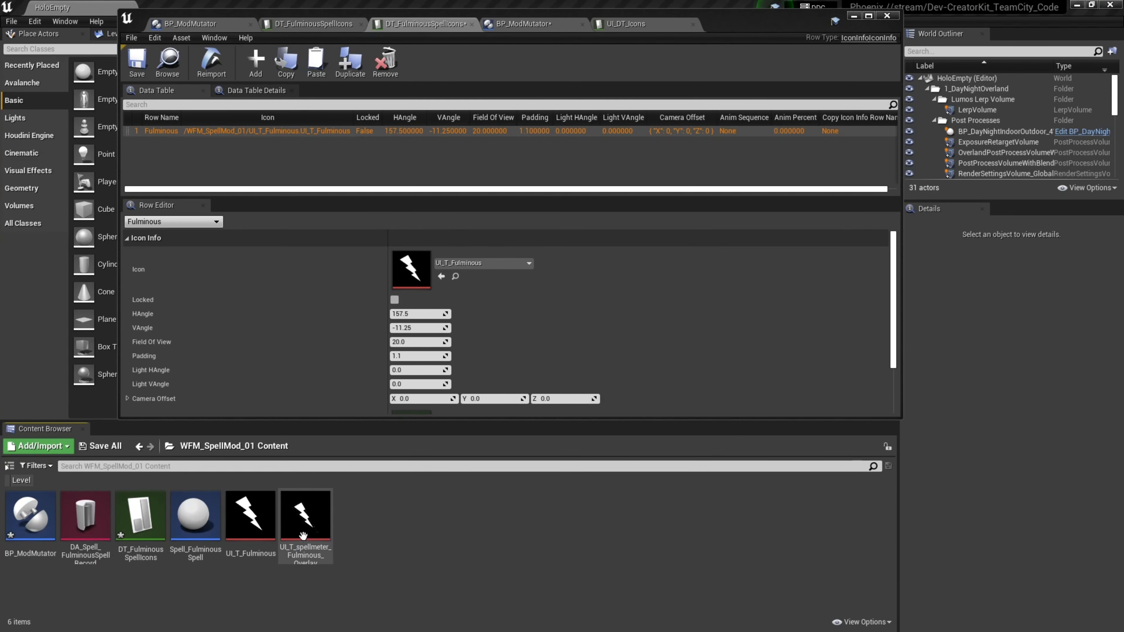
Add a second row named spellMeter_Fulminous_overlay, set its icon to UI_T_spellmeter_Fulminous_Overlay, and save the data table
{"action": "left_click", "coordinate": [256, 61]}
{"action": "double_click", "coordinate": [165, 140]}
{"action": "key", "text": "Return"}
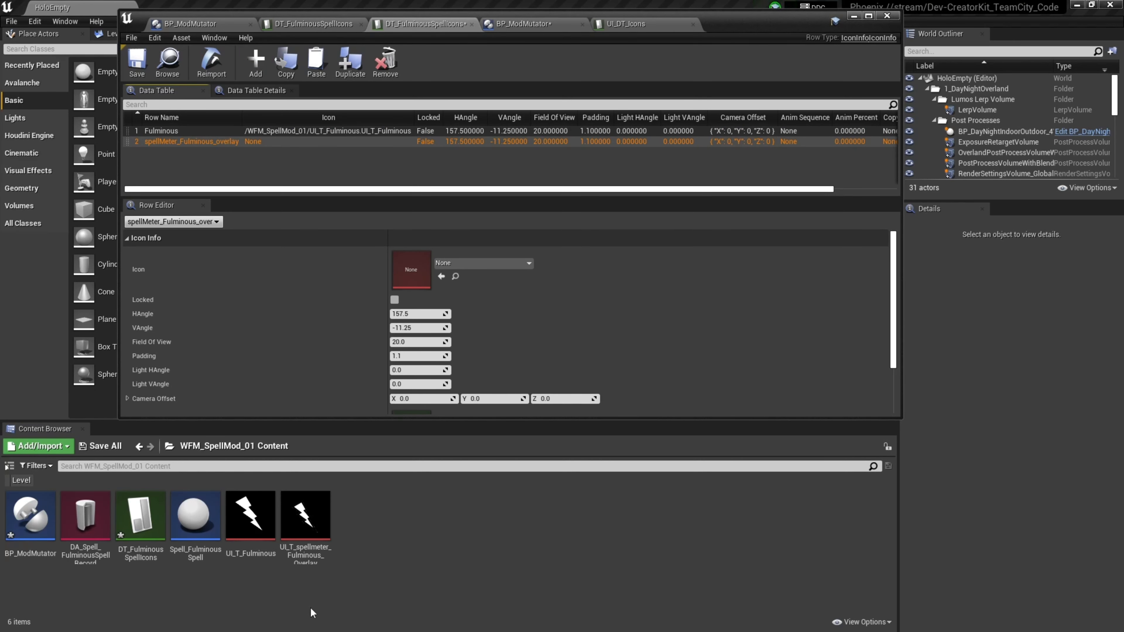
{"action": "left_click", "coordinate": [305, 518]}
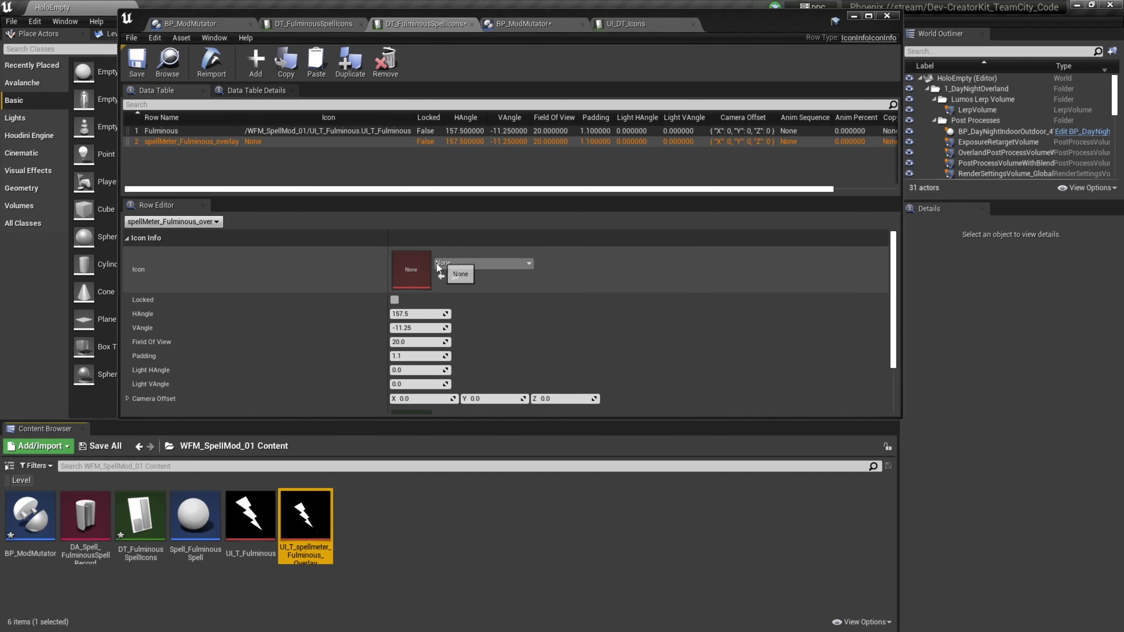
{"action": "left_click", "coordinate": [441, 276]}
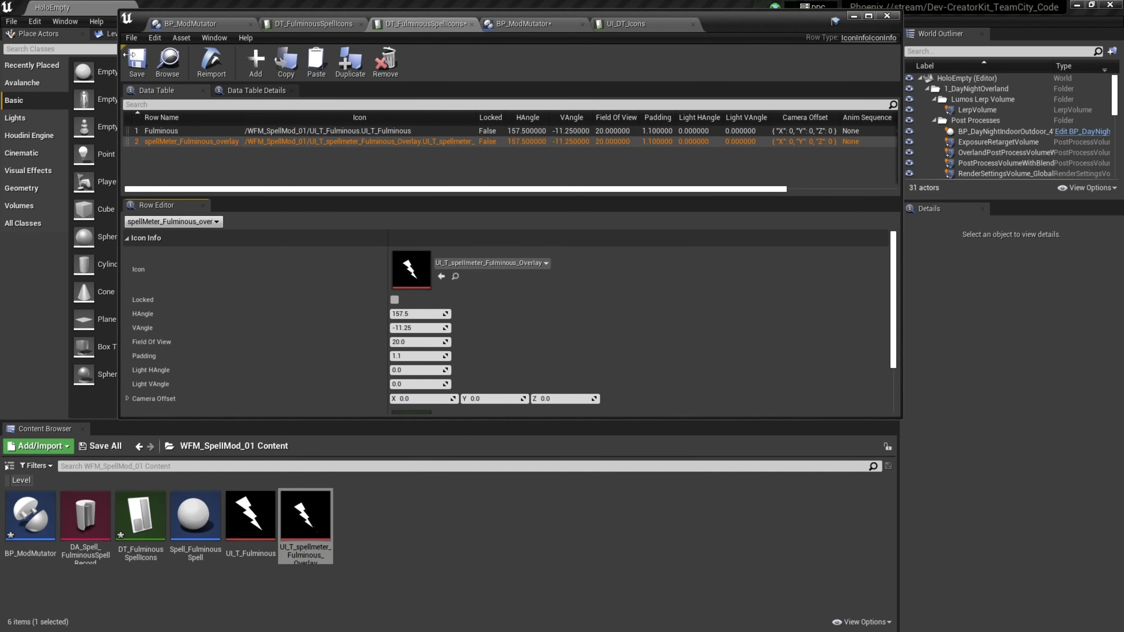
{"action": "left_click", "coordinate": [136, 62]}
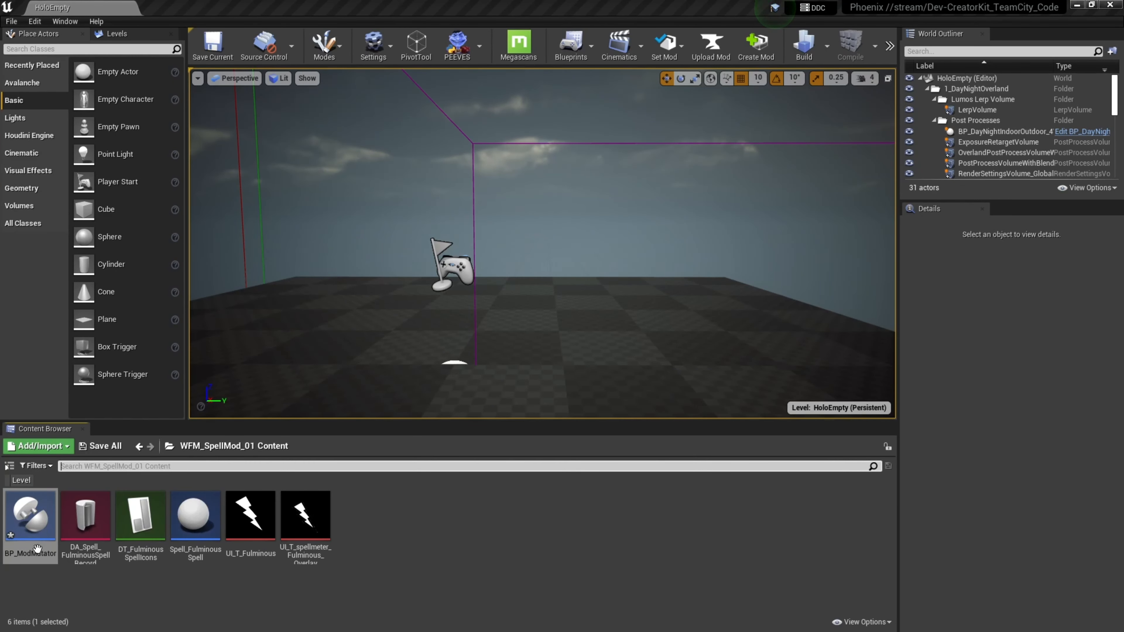
In BP_ModMutator, add a data table extension entry and set its additional data table to DT_FulminousSpellIcons
{"action": "double_click", "coordinate": [24, 527]}
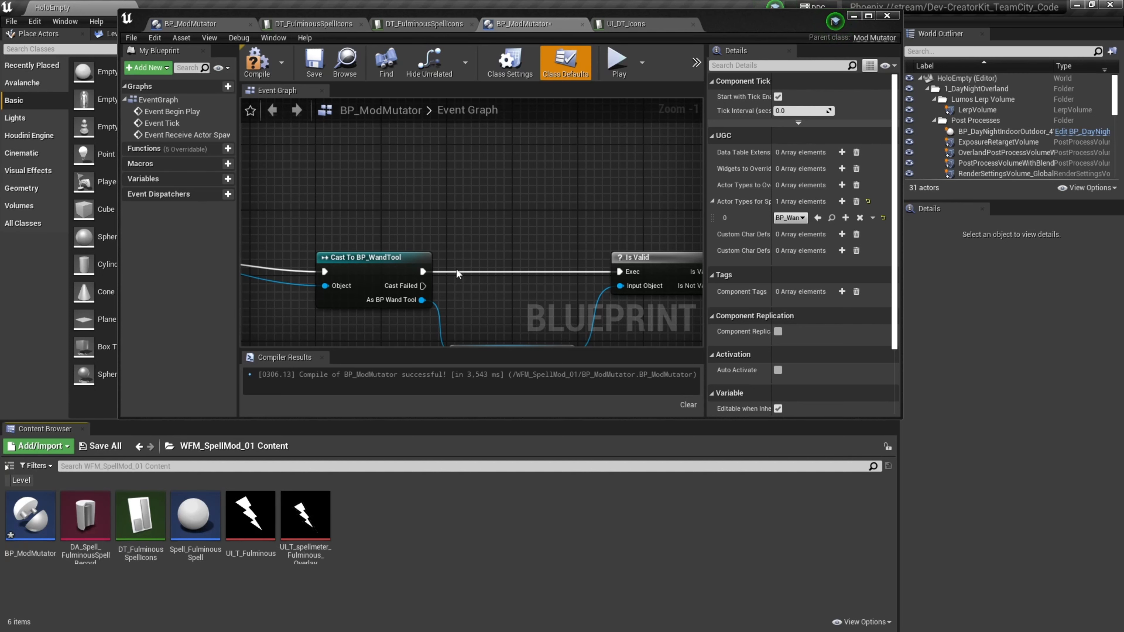
{"action": "left_click", "coordinate": [842, 153]}
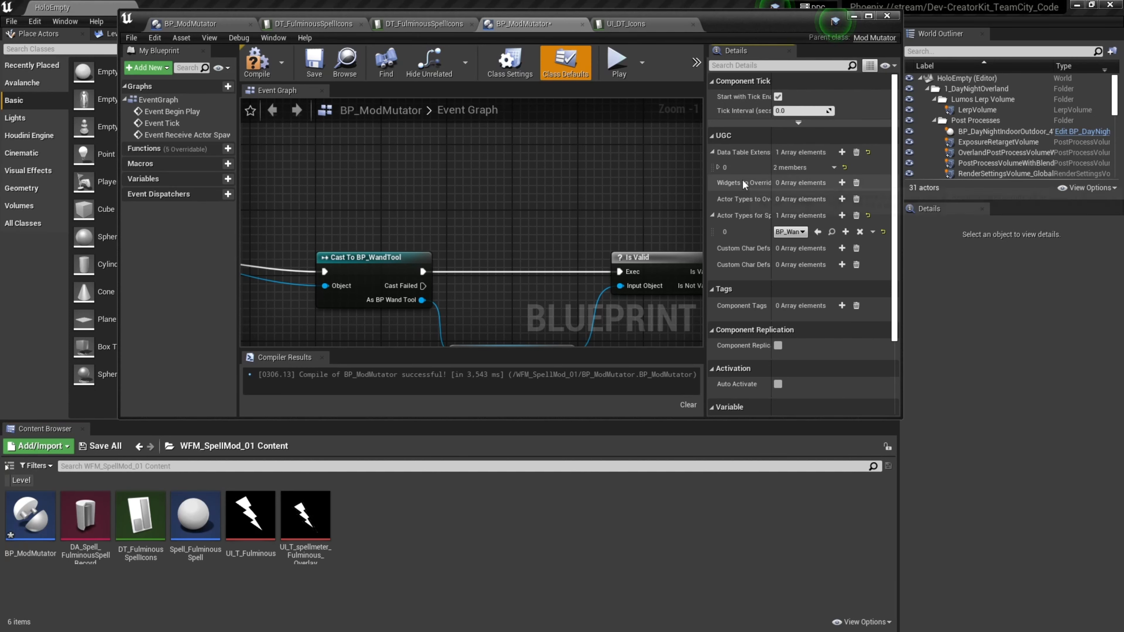
{"action": "left_click", "coordinate": [719, 168]}
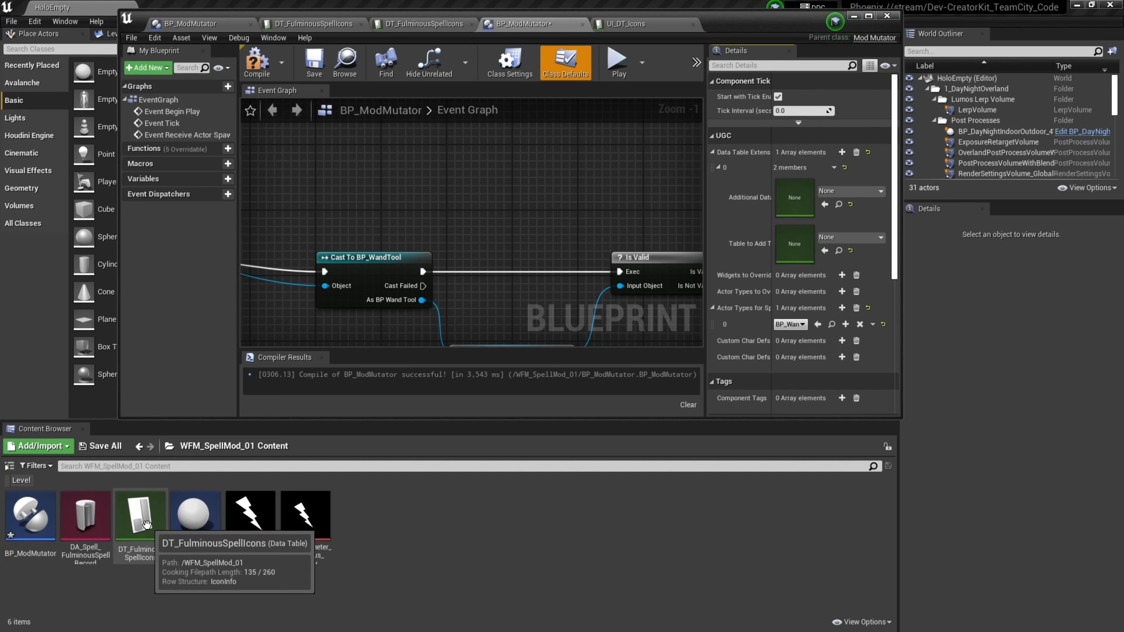
{"action": "left_click", "coordinate": [146, 524]}
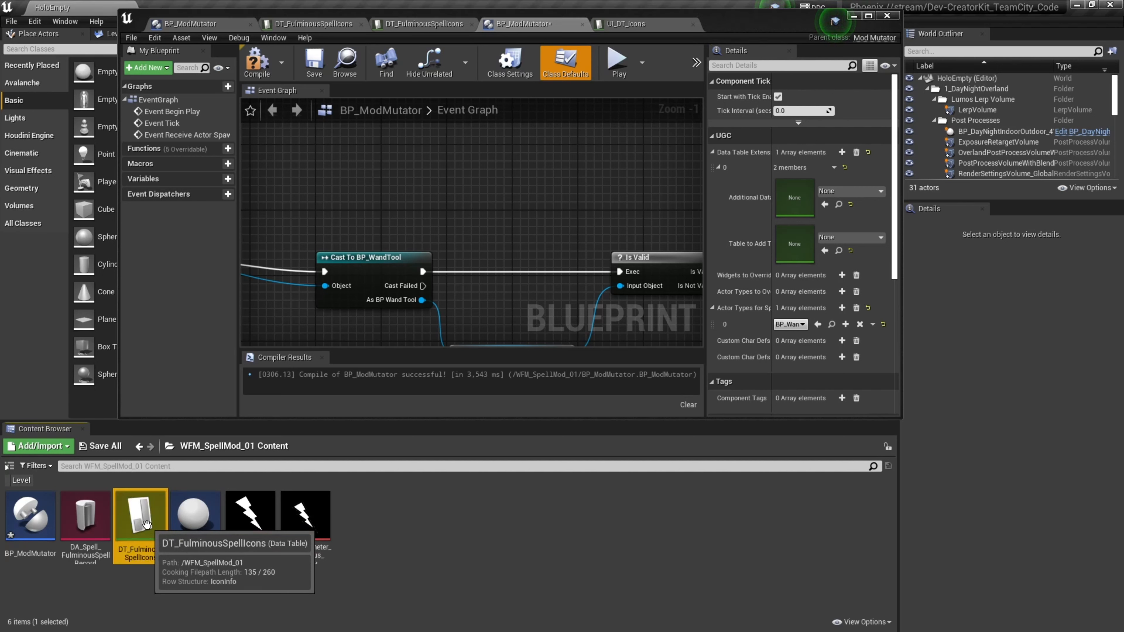
{"action": "left_click", "coordinate": [825, 204]}
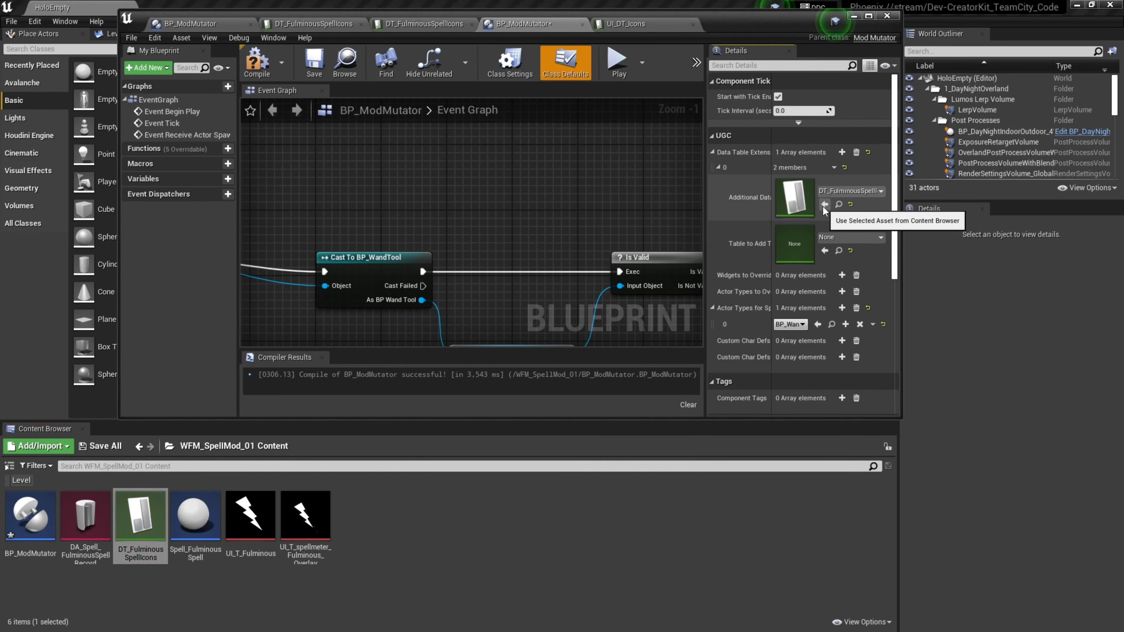
Set UI_DT_Icons as the table the extension adds to, then compile, save and close BP_ModMutator
{"action": "left_click", "coordinate": [832, 237]}
{"action": "type", "text": "Icon"}
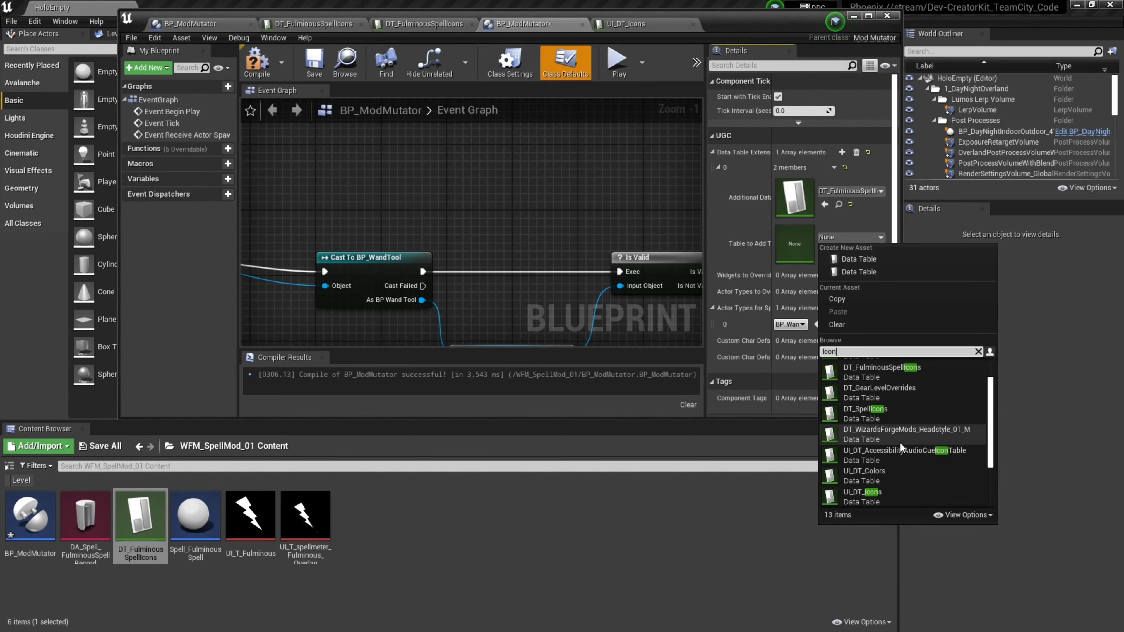
{"action": "scroll", "coordinate": [885, 451], "scroll_direction": "down", "scroll_amount": 2}
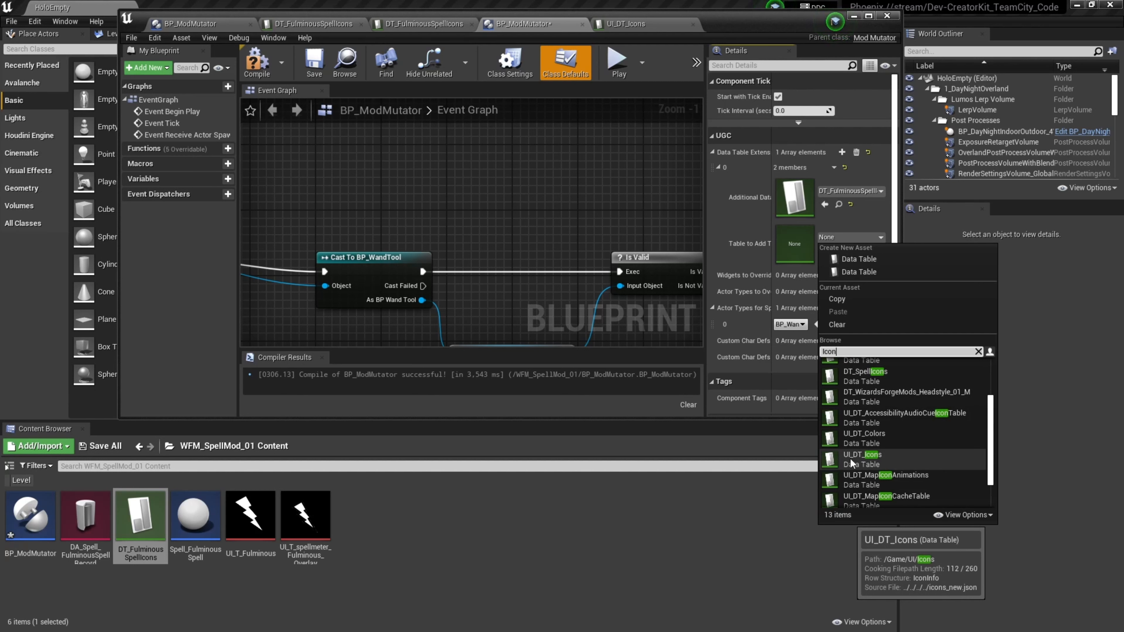
{"action": "left_click", "coordinate": [867, 459]}
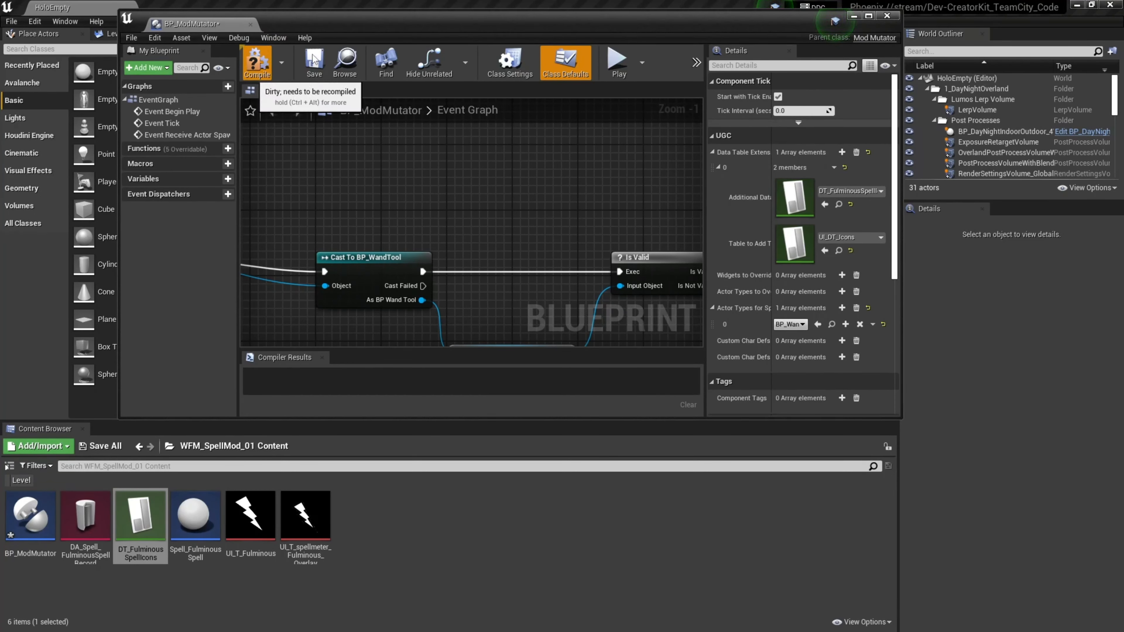
{"action": "left_click", "coordinate": [314, 62]}
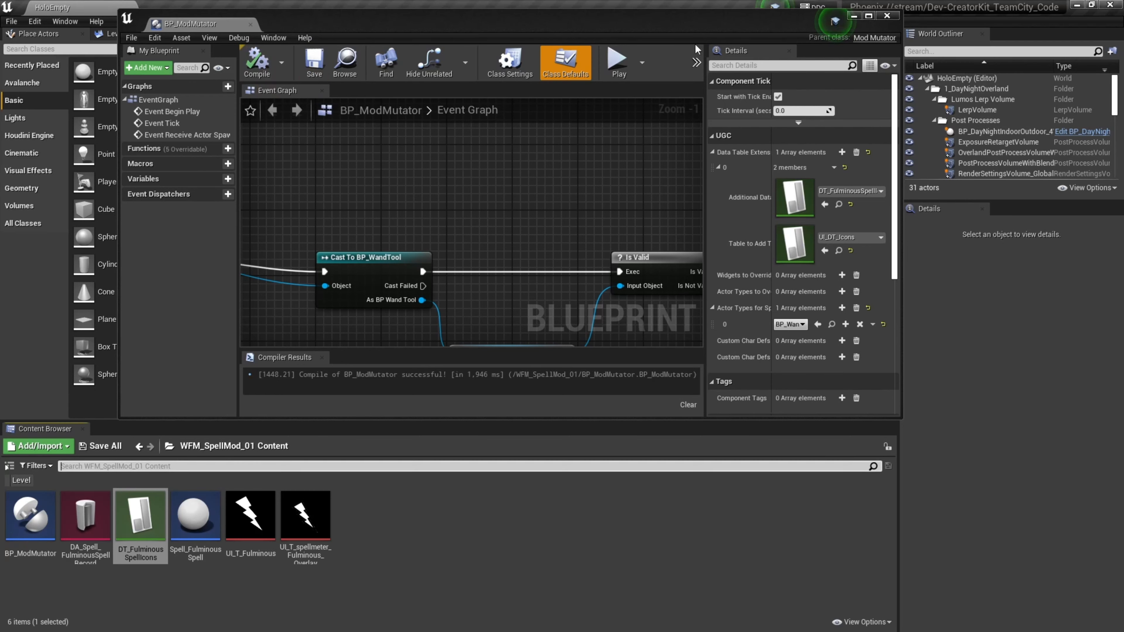
{"action": "left_click", "coordinate": [892, 19]}
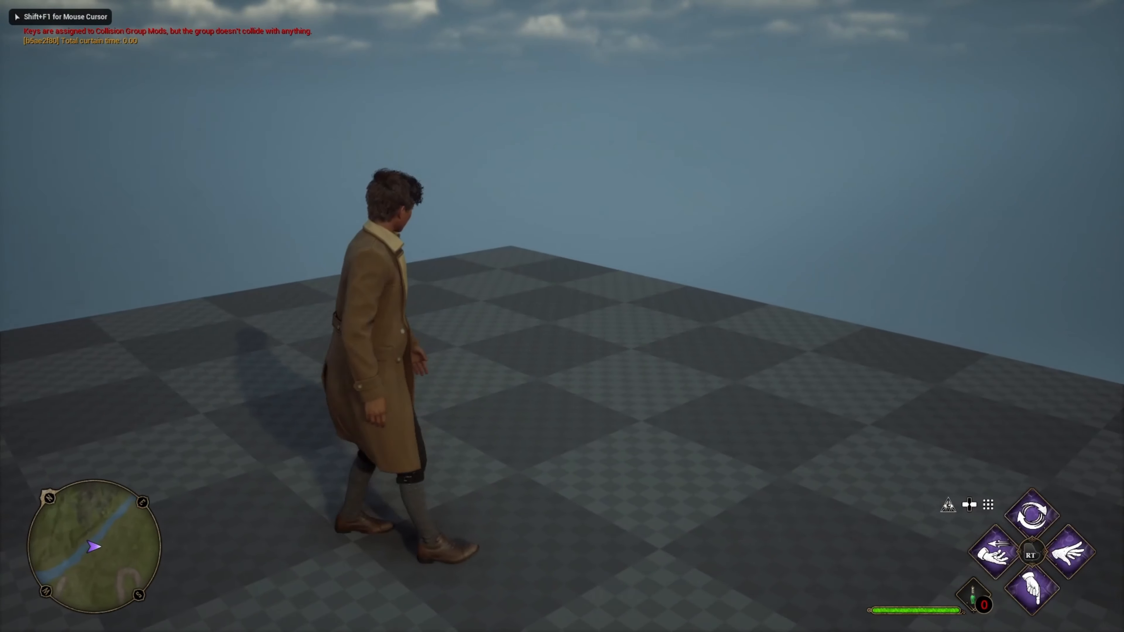
Playtest the mod by assigning the Fulminous spell to the top slot of the spell diamond and casting it
{"action": "key", "text": "t"}
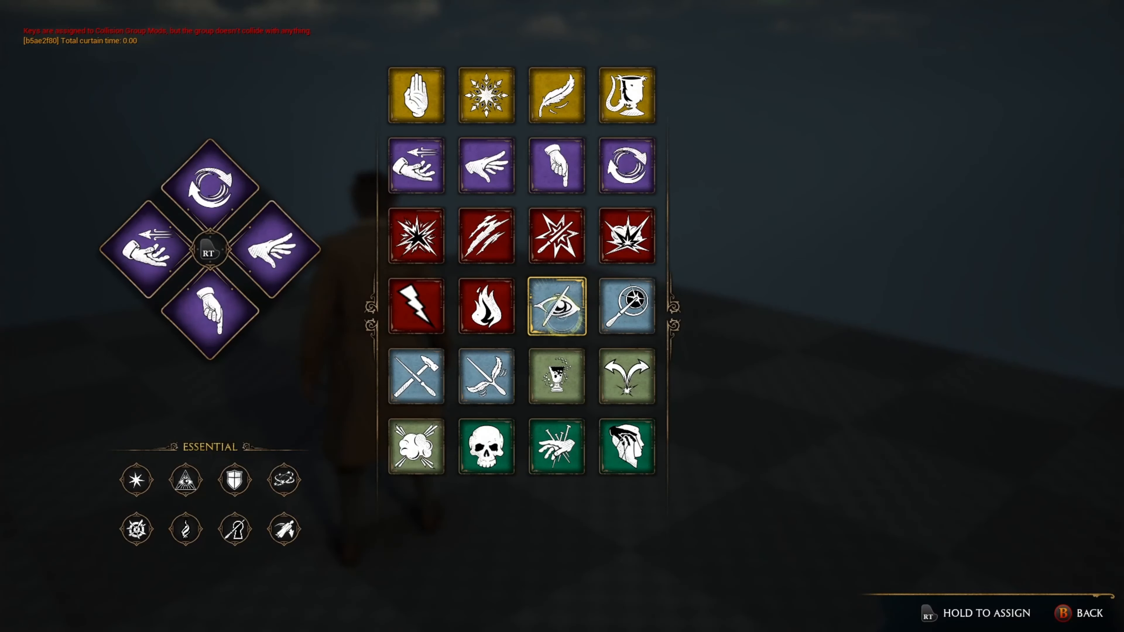
{"action": "mouse_move", "coordinate": [436, 318]}
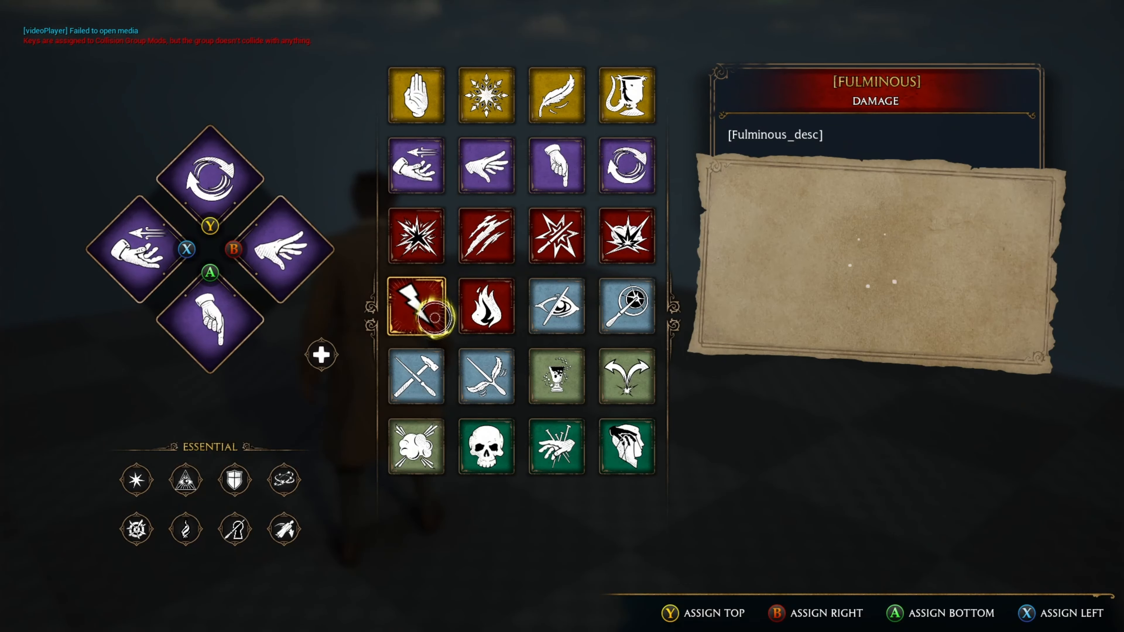
{"action": "key", "text": "y"}
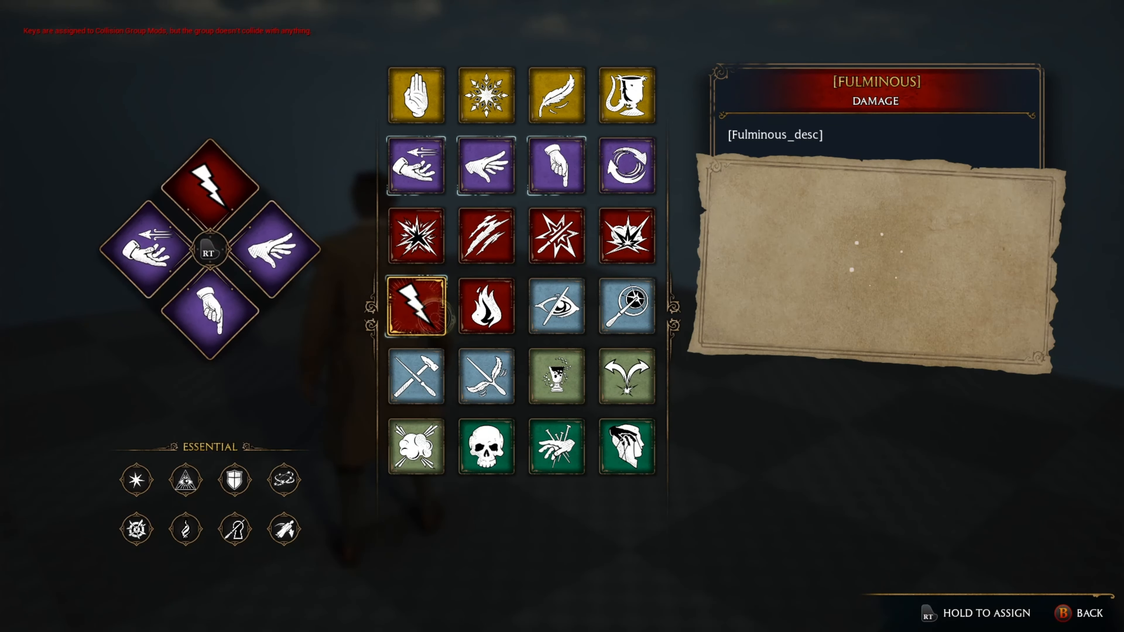
{"action": "key", "text": "Escape"}
{"action": "key", "text": "1"}
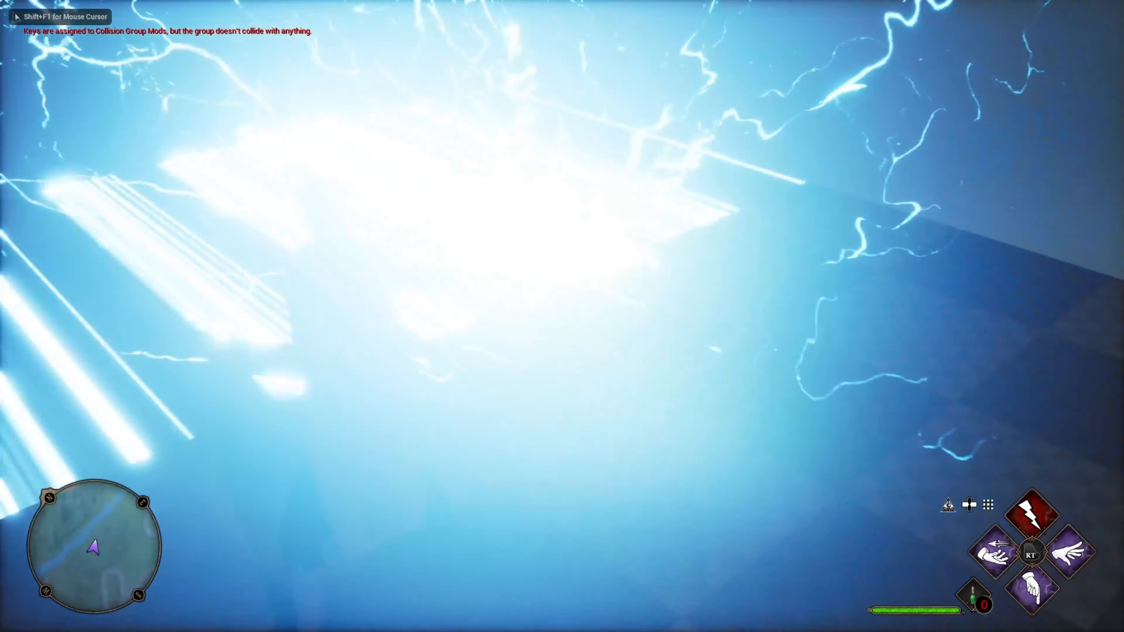
{"action": "key", "text": "1"}
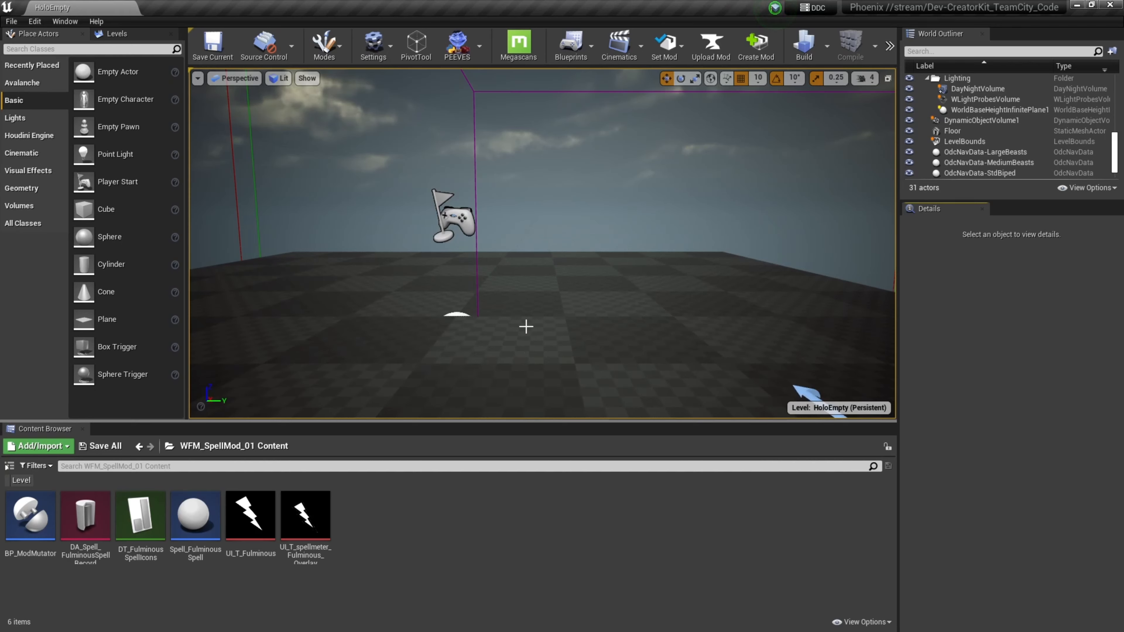
Open the Localization Text Editor and apply an entry with ID Fulminous and localization text Fulminous
{"action": "left_click", "coordinate": [67, 22]}
{"action": "scroll", "coordinate": [87, 264], "scroll_direction": "down", "scroll_amount": 5}
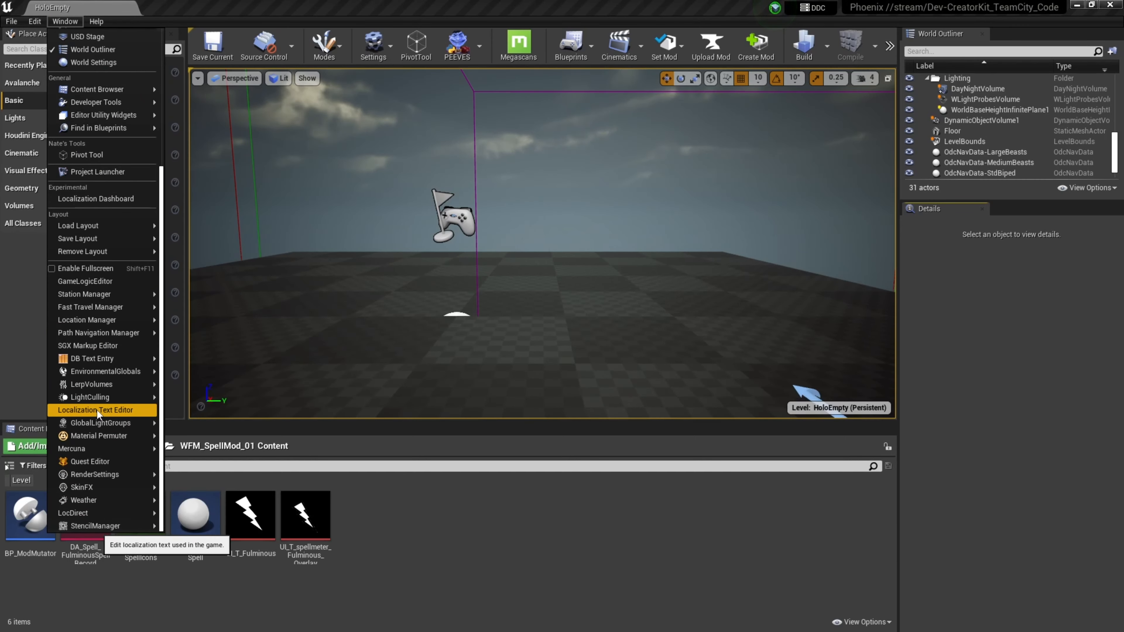
{"action": "left_click", "coordinate": [97, 410]}
{"action": "left_click_drag", "start_coordinate": [479, 111], "coordinate": [396, 112]}
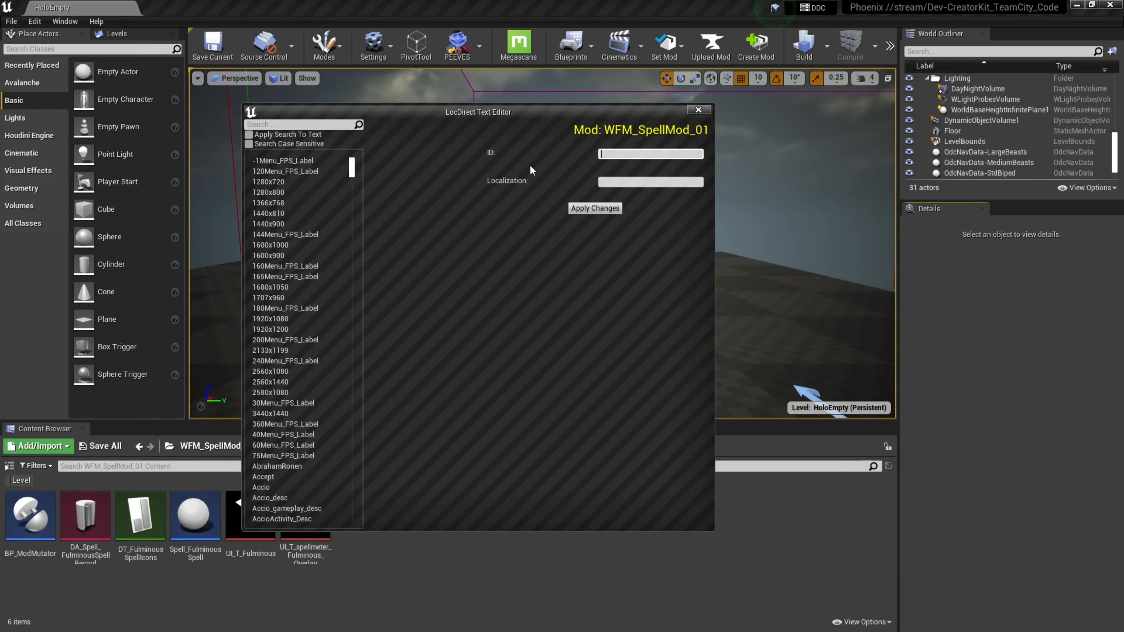
{"action": "type", "text": "Fulminous"}
{"action": "left_click", "coordinate": [626, 182]}
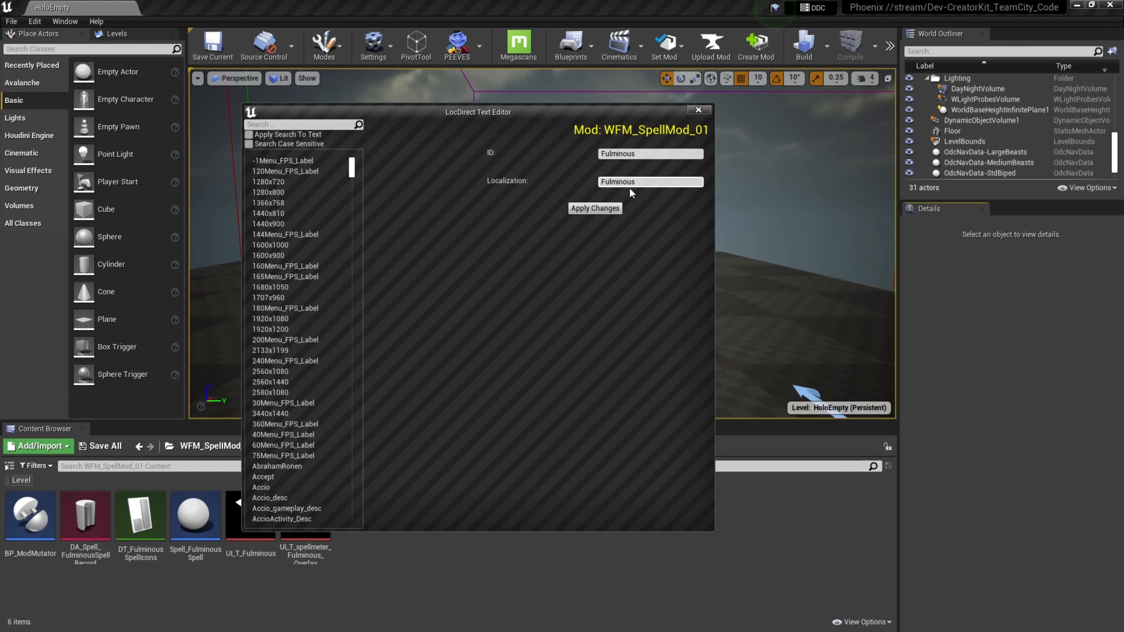
{"action": "left_click", "coordinate": [592, 211]}
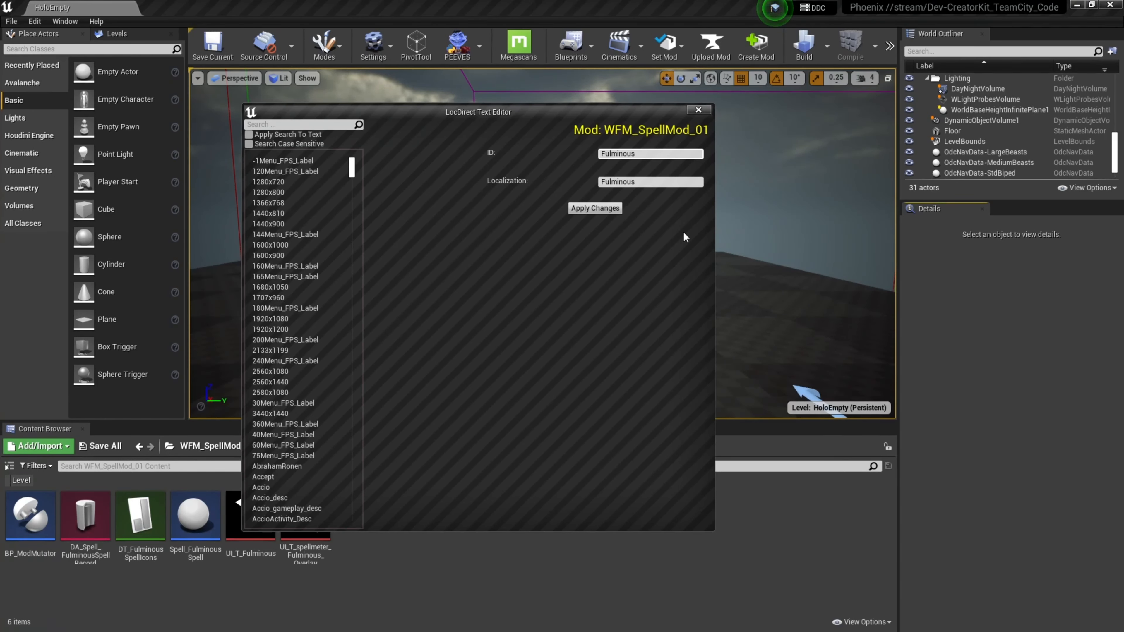
Apply a Fulminous_desc localization entry reading "A devastating lightning spell that deals significant damage to the target." and close the text editor
{"action": "type", "text": "_"}
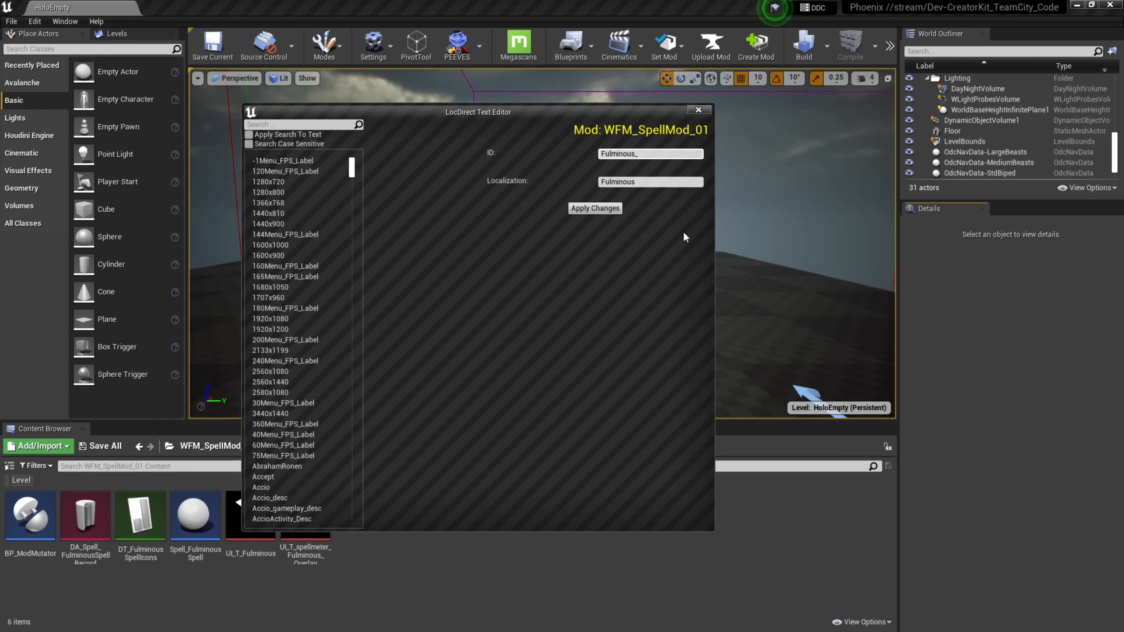
{"action": "type", "text": "desc"}
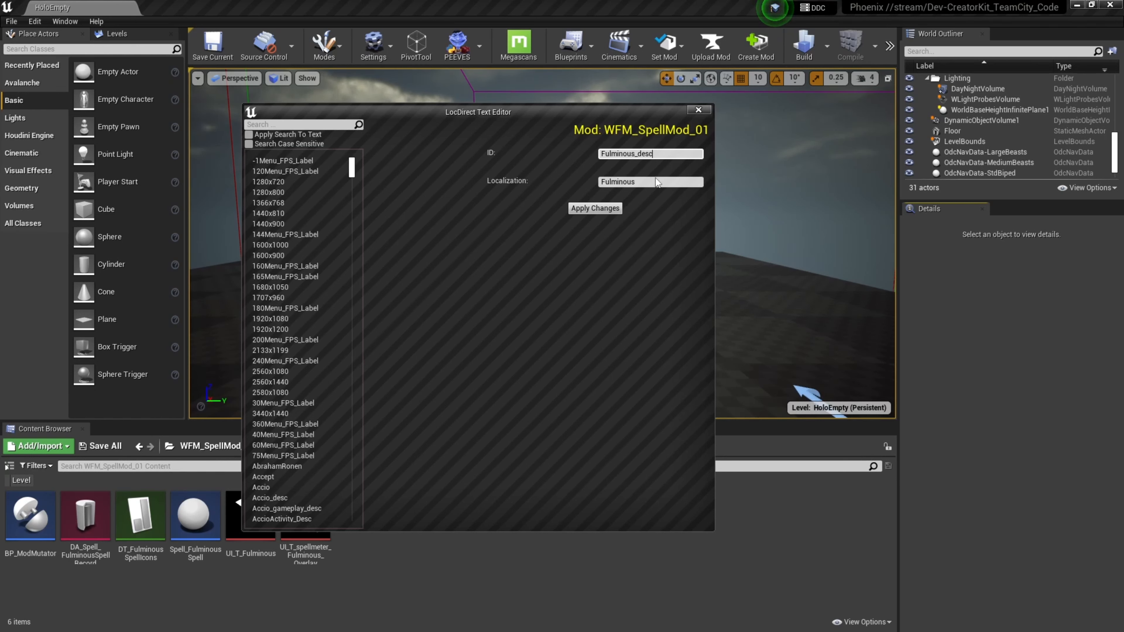
{"action": "double_click", "coordinate": [638, 182]}
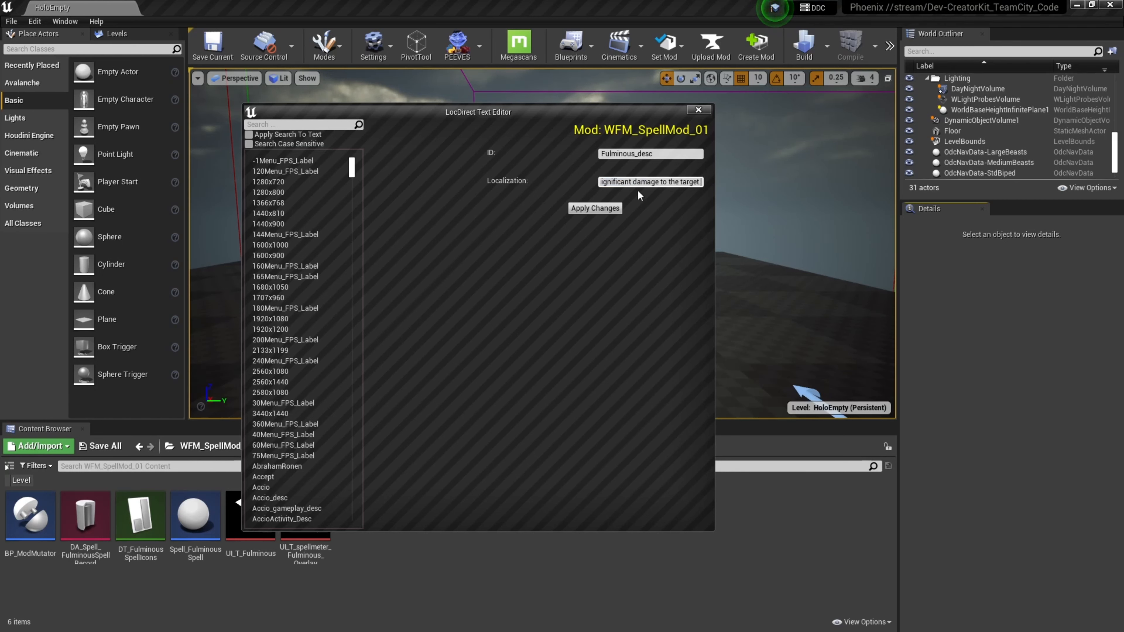
{"action": "key", "text": "ctrl+a"}
{"action": "left_click_drag", "start_coordinate": [644, 183], "coordinate": [756, 183]}
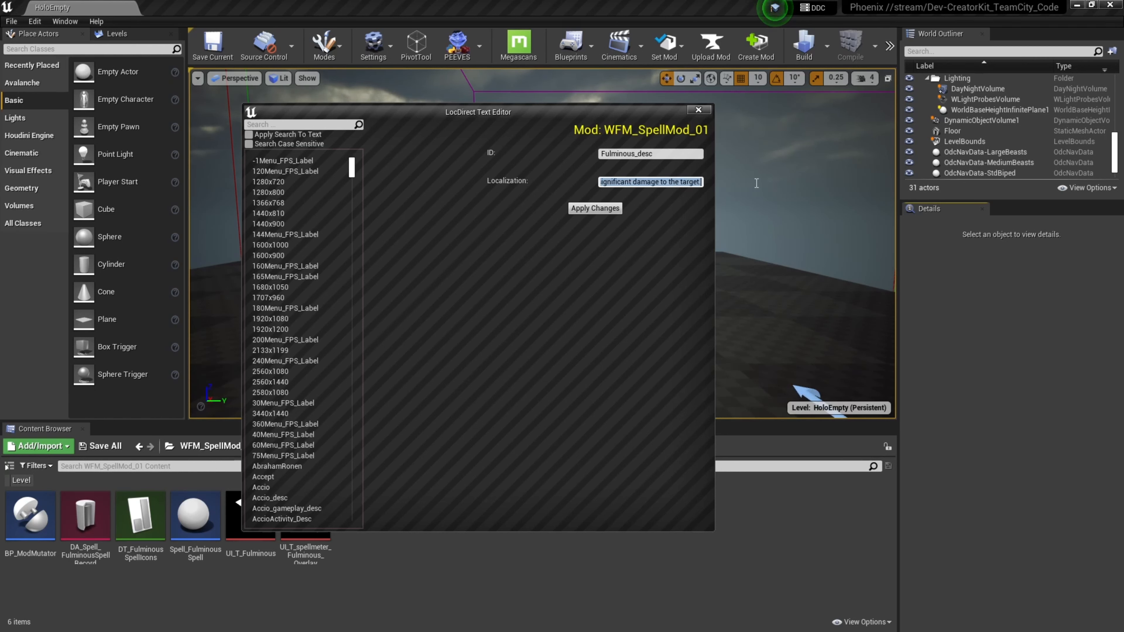
{"action": "left_click", "coordinate": [618, 211]}
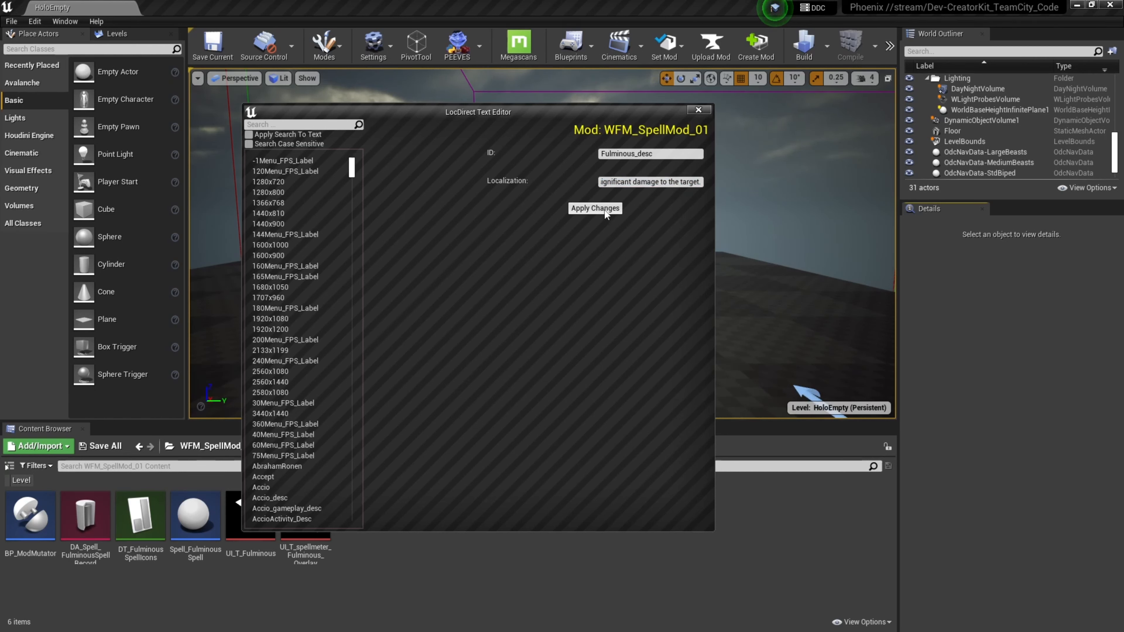
{"action": "left_click", "coordinate": [695, 110]}
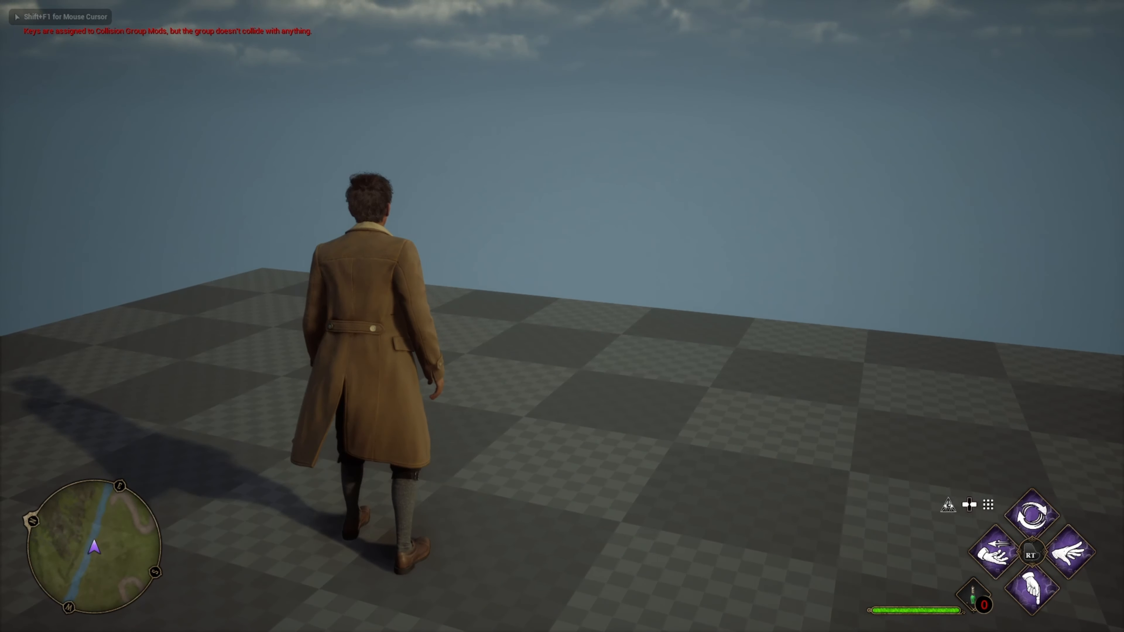
Playtest again to check the Fulminous name and description in the spell menu, and assign the spell to the top slot
{"action": "key", "text": "t"}
{"action": "mouse_move", "coordinate": [429, 302]}
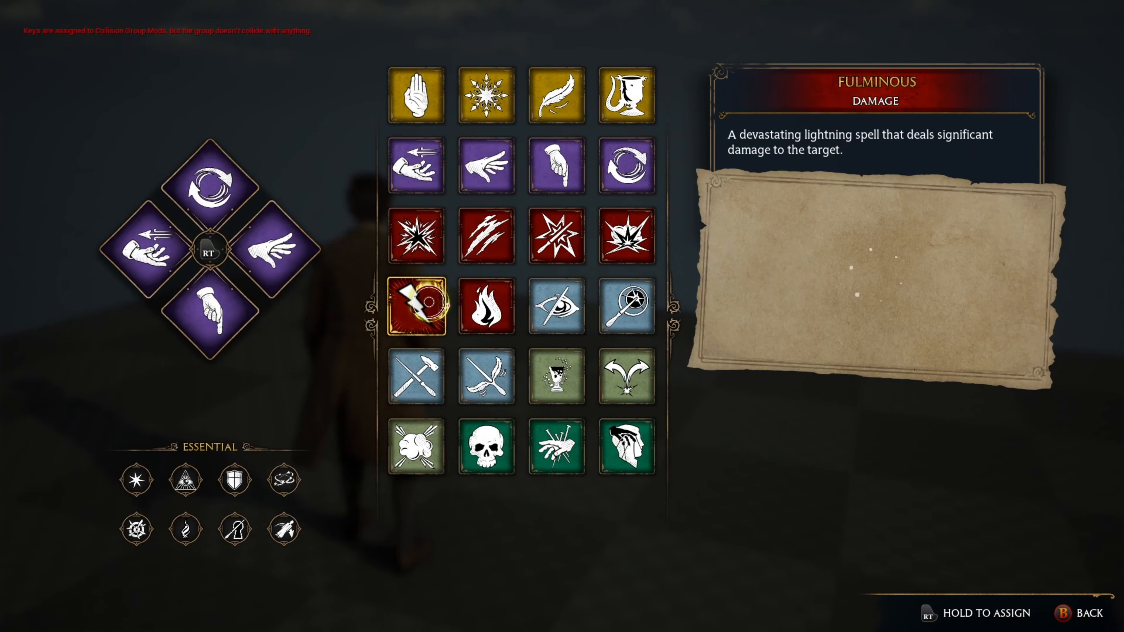
{"action": "key", "text": "y"}
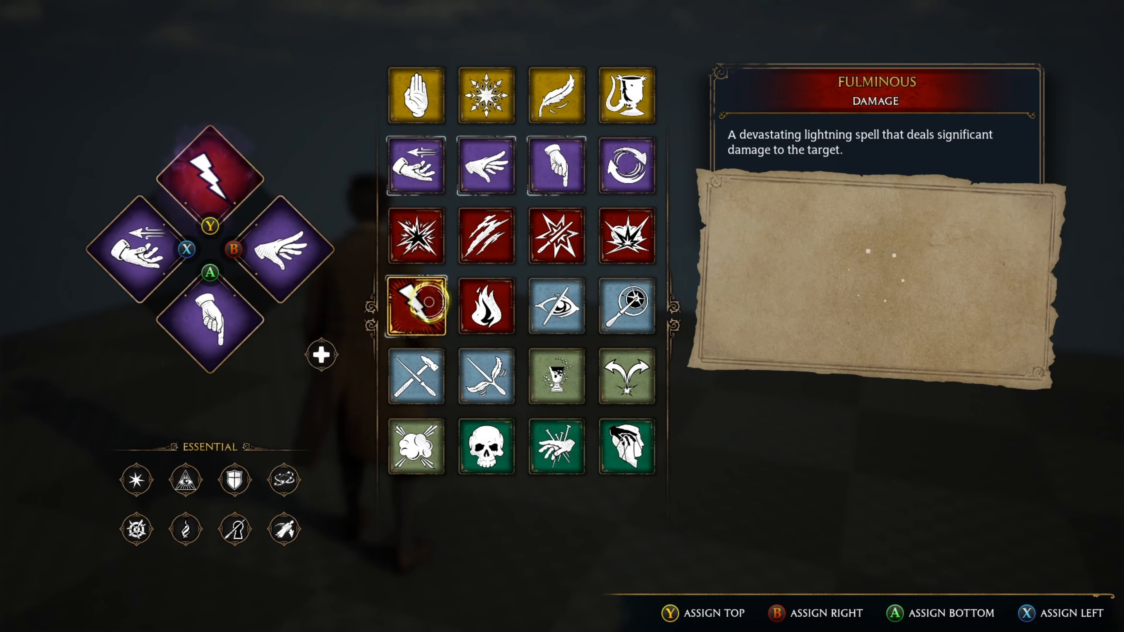
{"action": "key", "text": "Escape"}
{"action": "key", "text": "y"}
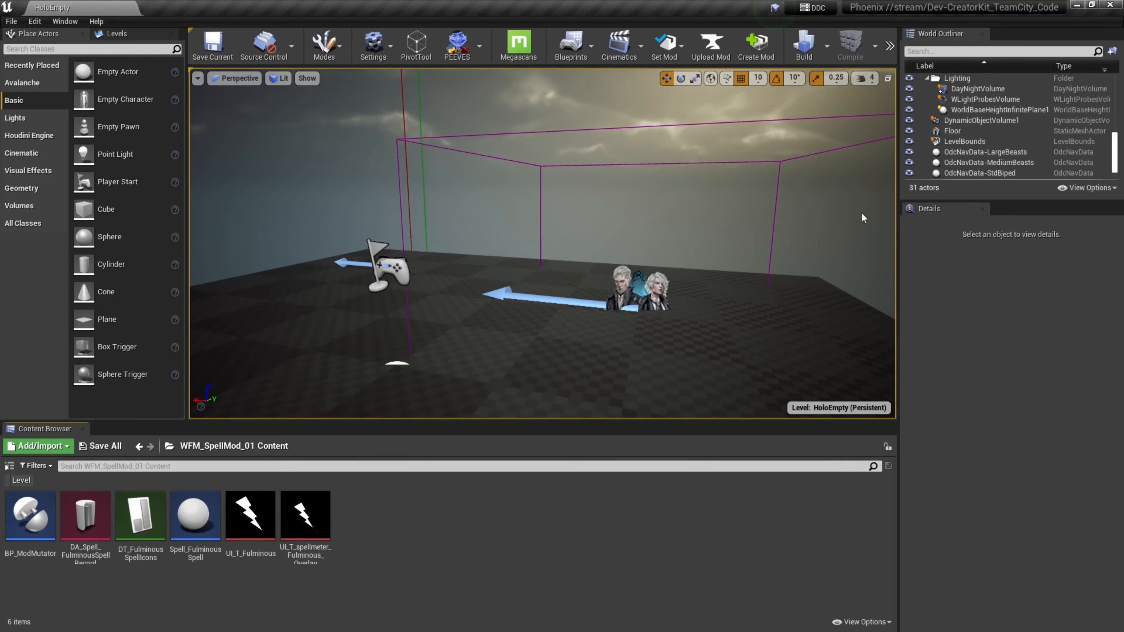
Open the form for uploading the WFM_SpellMod_01 mod to CurseForge
{"action": "left_click", "coordinate": [714, 56]}
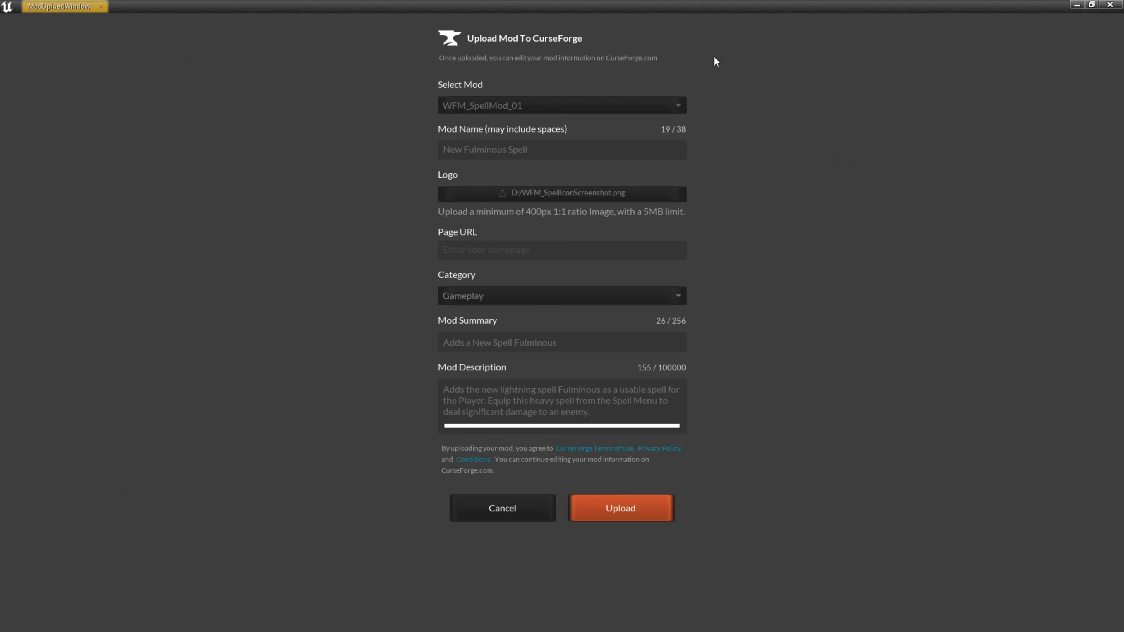